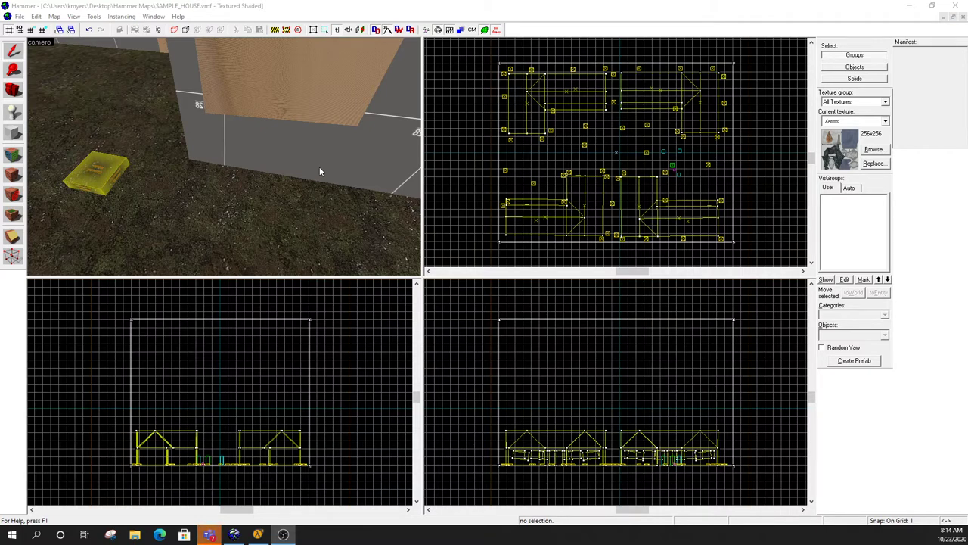
# Examine the citizens, the player start and the ai_relationship entity between the houses in the 3D view
pyautogui.click(363, 14)
pyautogui.press('z')
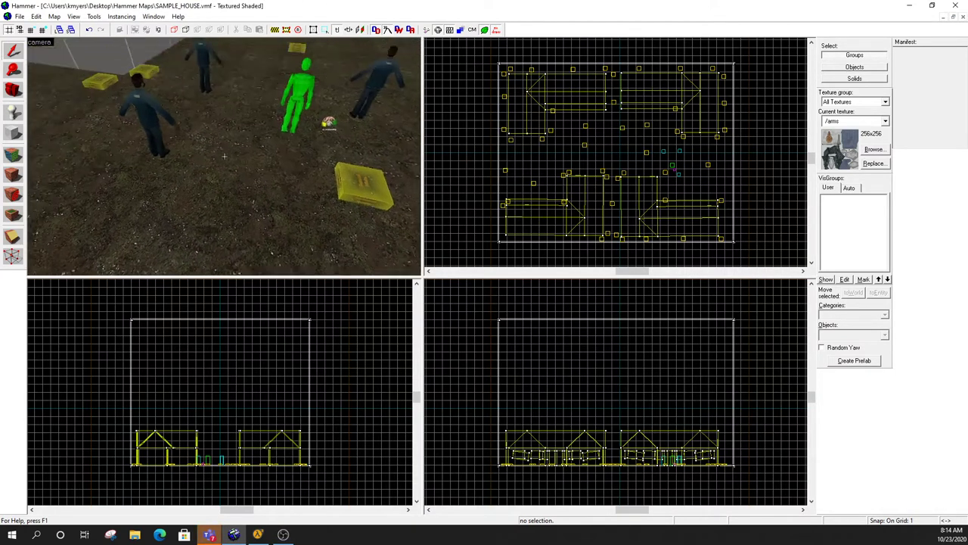
pyautogui.press('w')
pyautogui.press('a')
pyautogui.press('s')
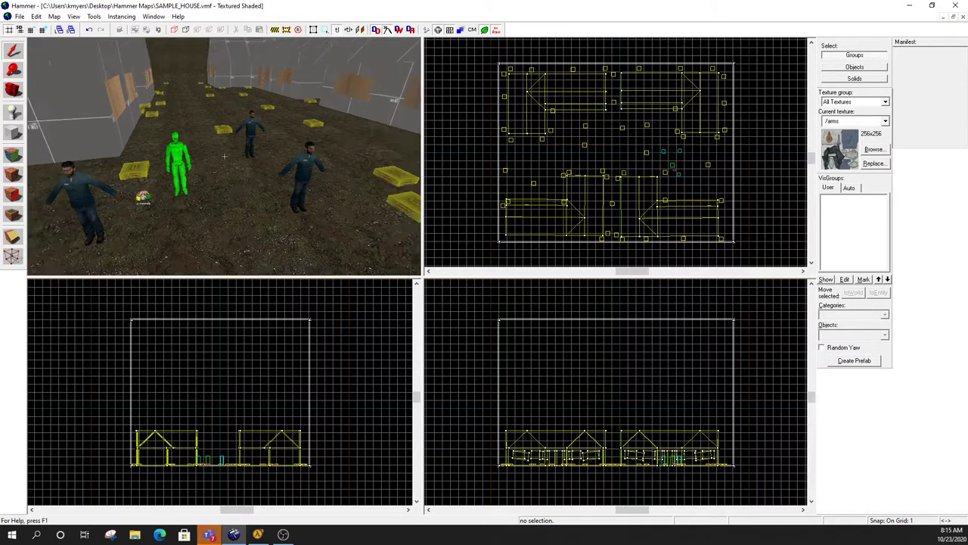
pyautogui.press('w')
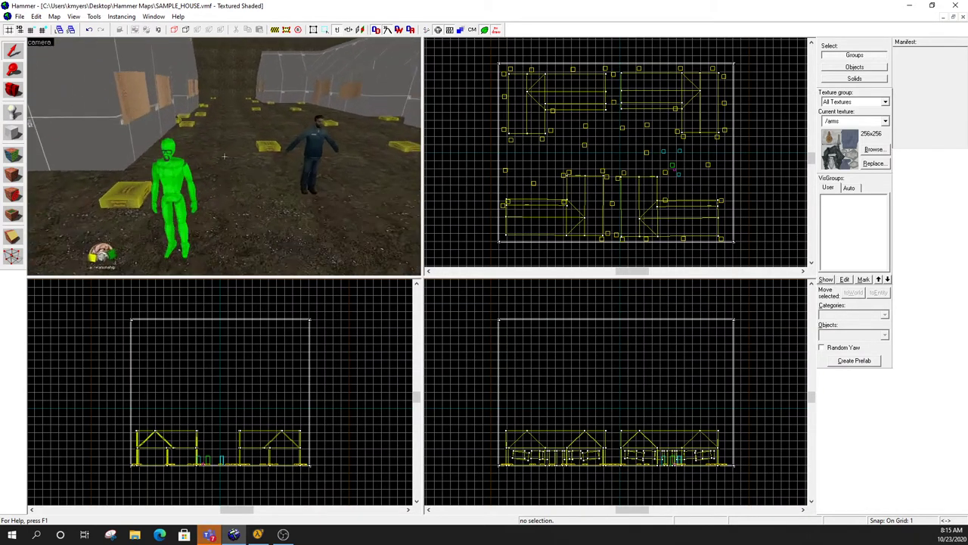
pyautogui.press('w')
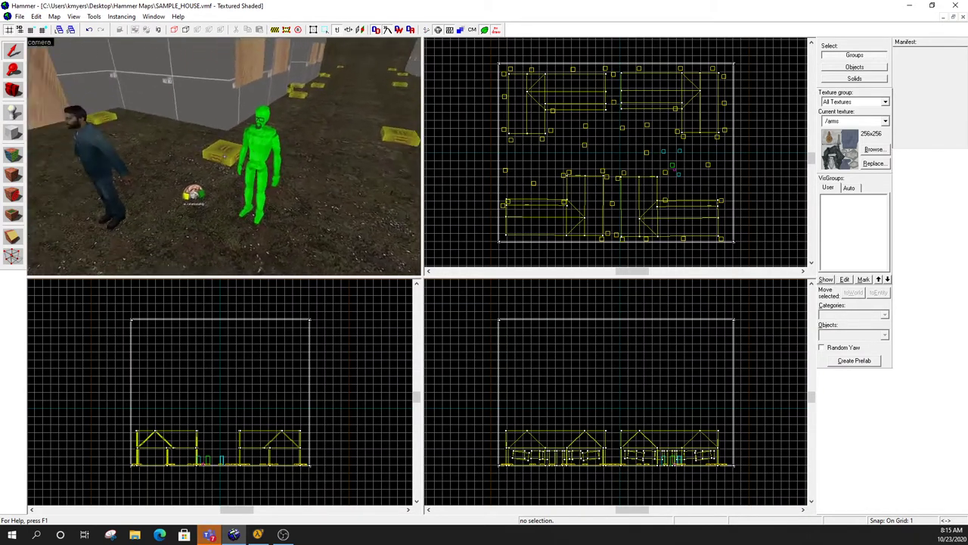
pyautogui.press('w')
pyautogui.press('w')
pyautogui.press('w')
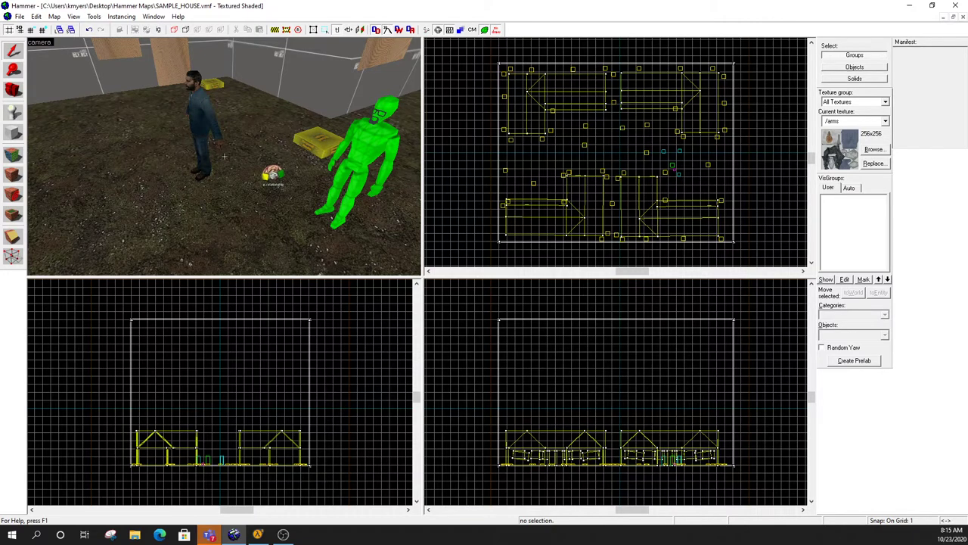
pyautogui.press('s')
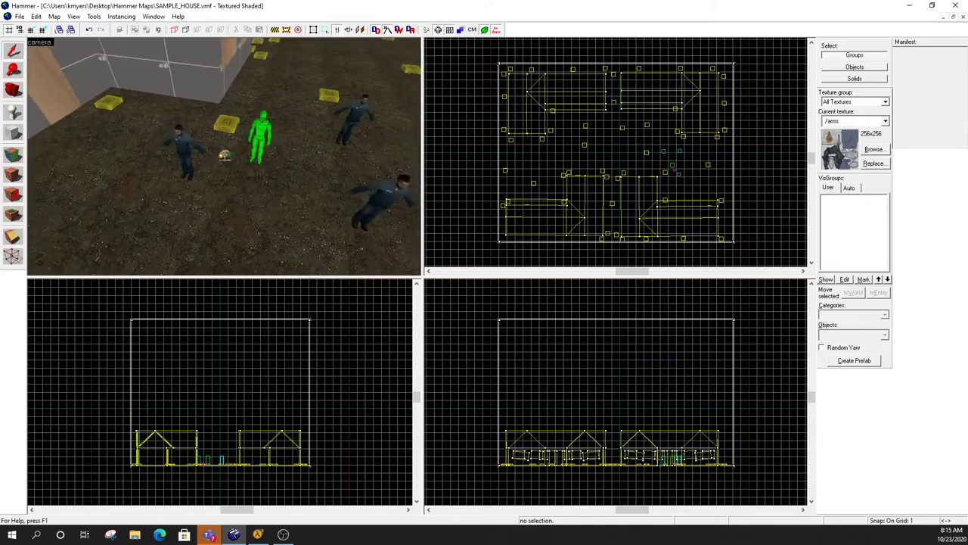
pyautogui.press('w')
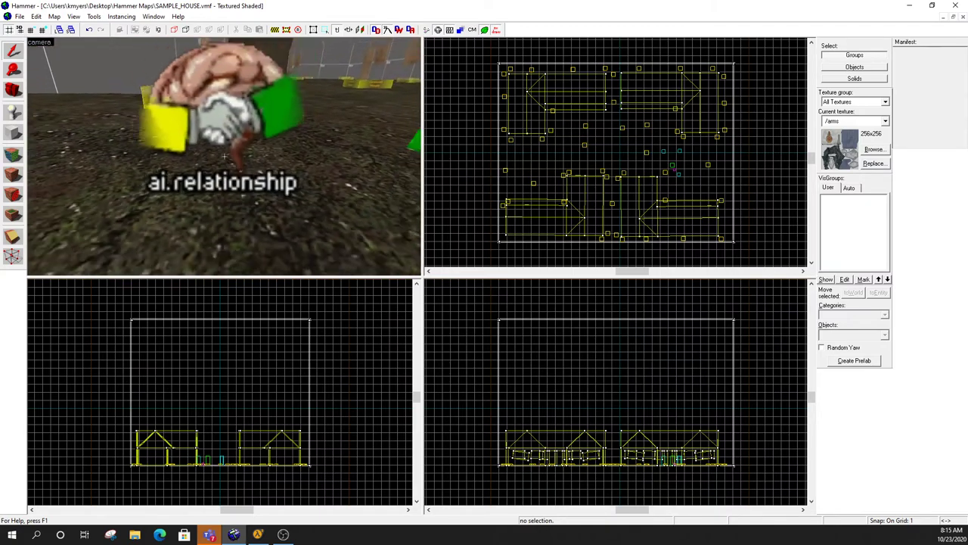
pyautogui.press('s')
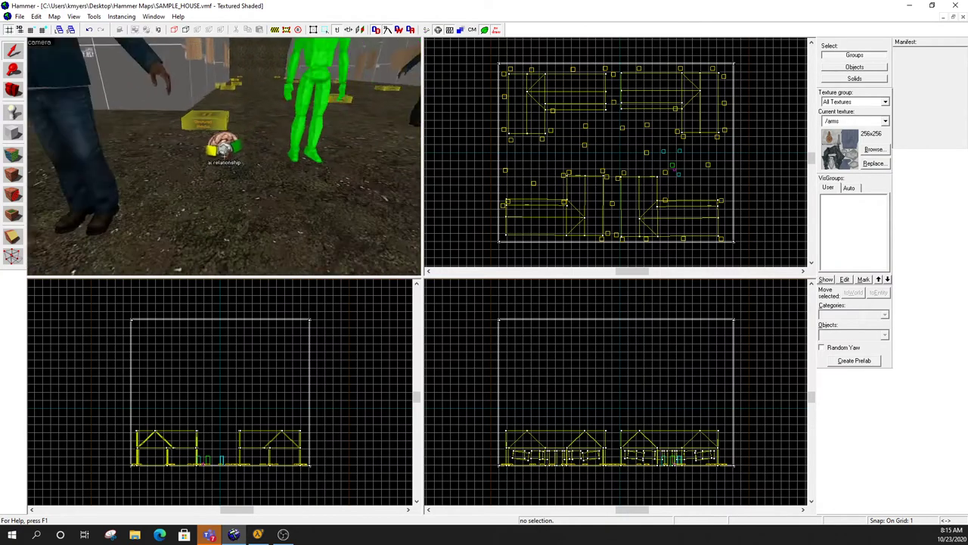
pyautogui.press('s')
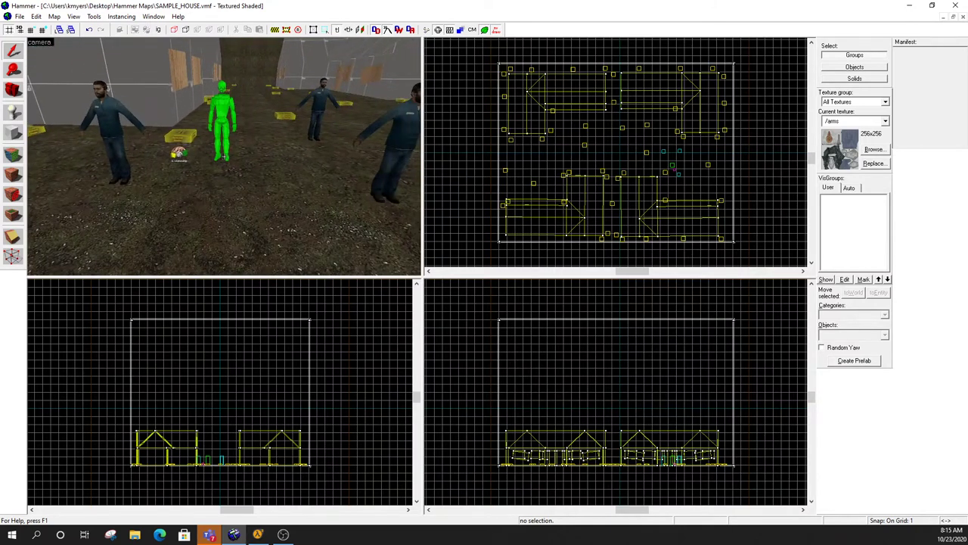
pyautogui.press('d')
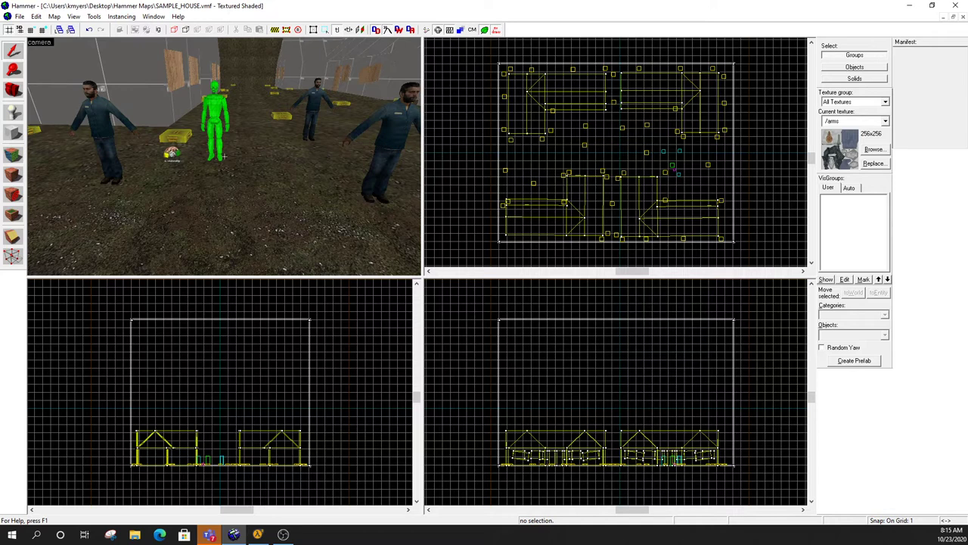
# Open the ai_relationship entity's properties and examine its subject, target, disposition, start-active and reciprocal settings
pyautogui.press('w')
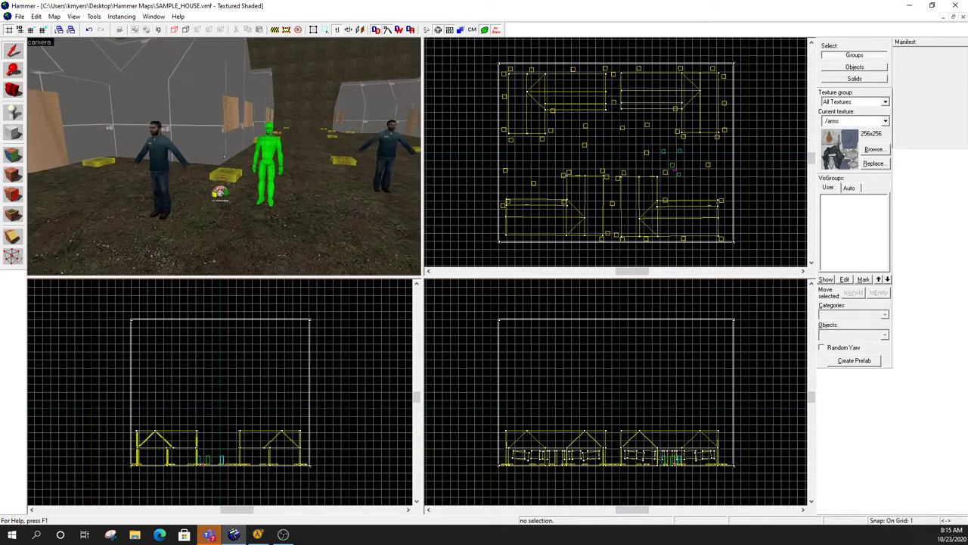
pyautogui.press('w')
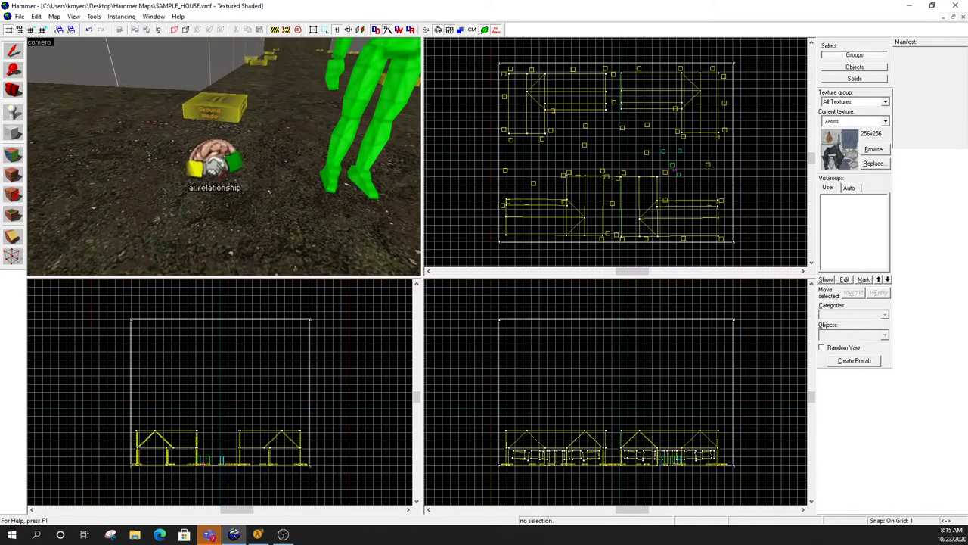
pyautogui.click(221, 157)
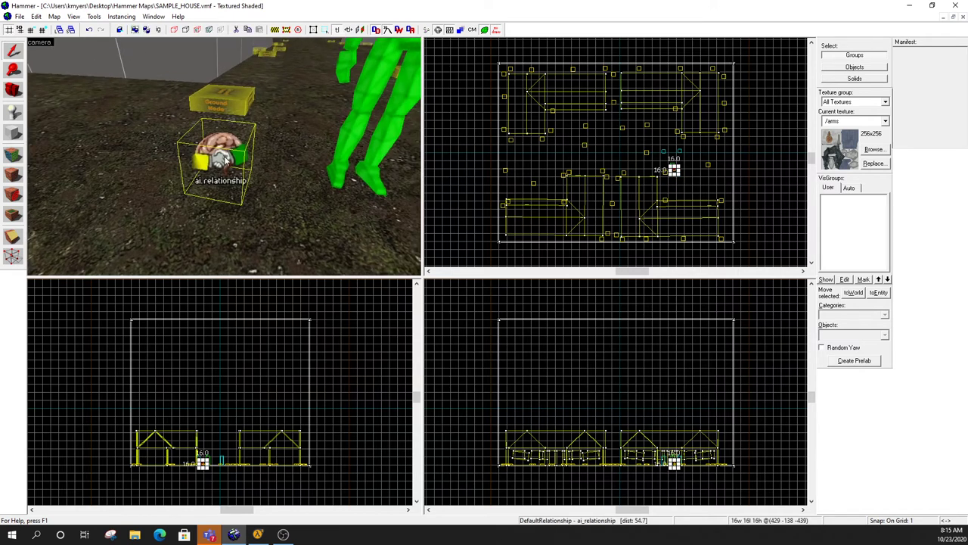
pyautogui.press('z')
pyautogui.hotkey('alt', 'Return')
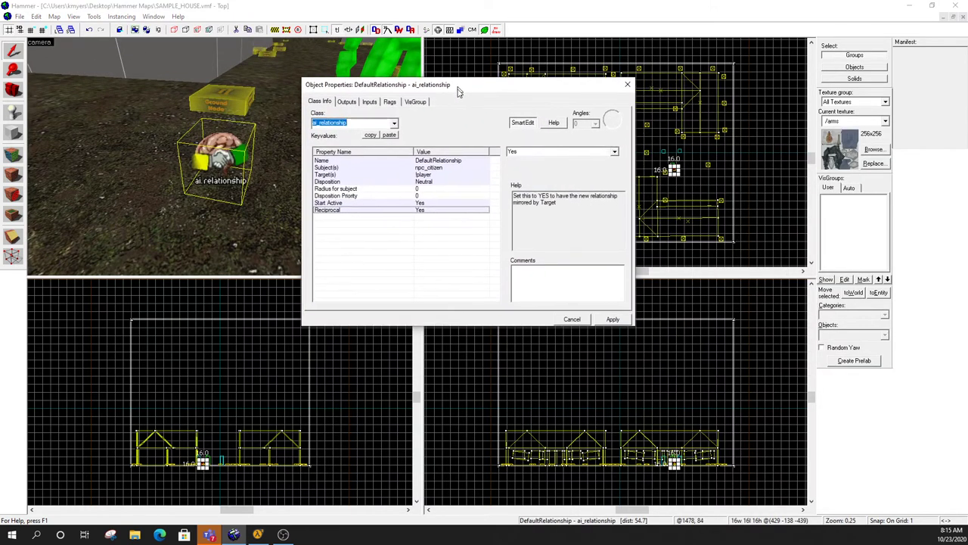
pyautogui.click(428, 178)
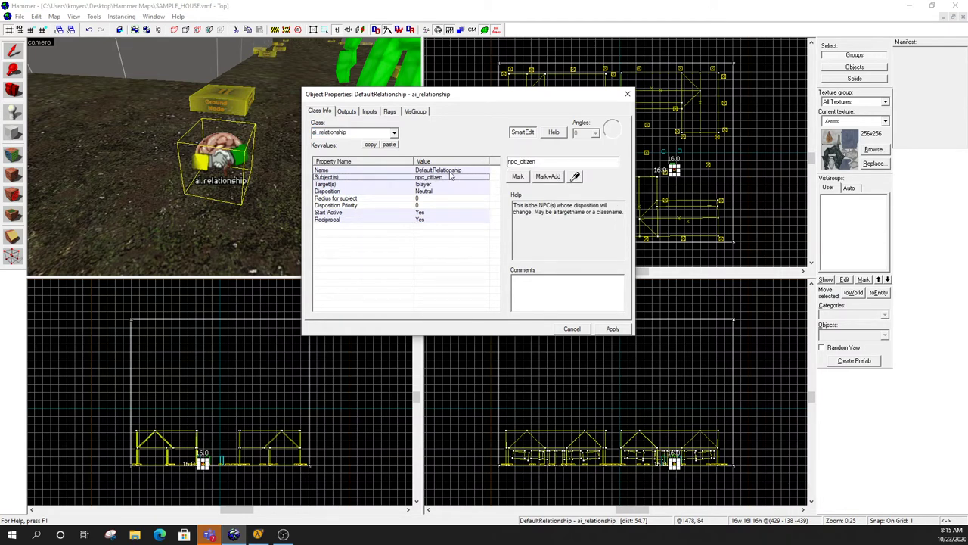
pyautogui.click(336, 185)
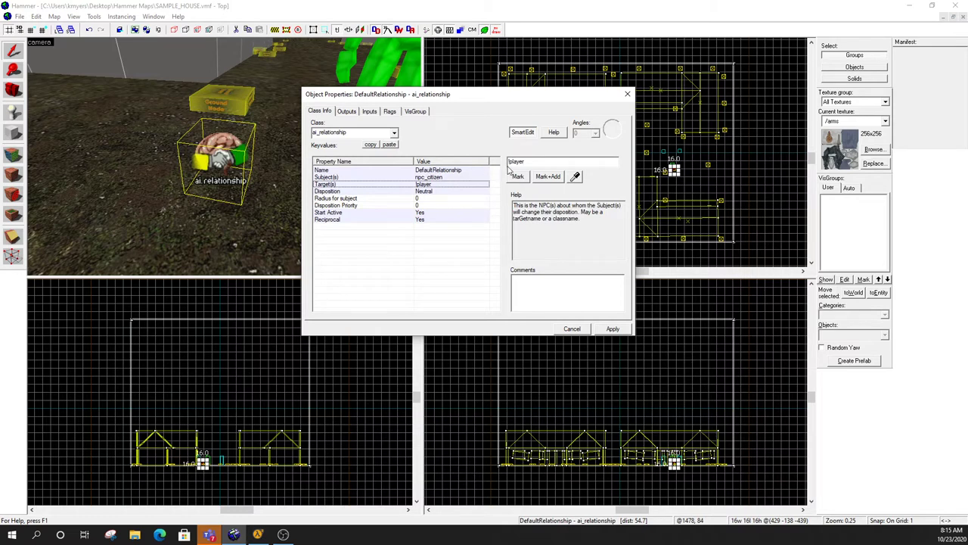
pyautogui.click(425, 192)
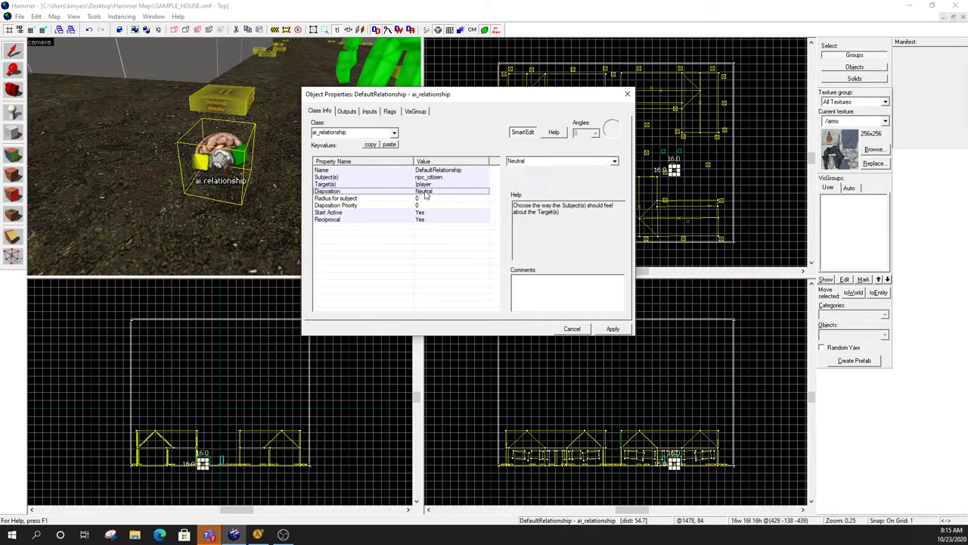
pyautogui.click(388, 212)
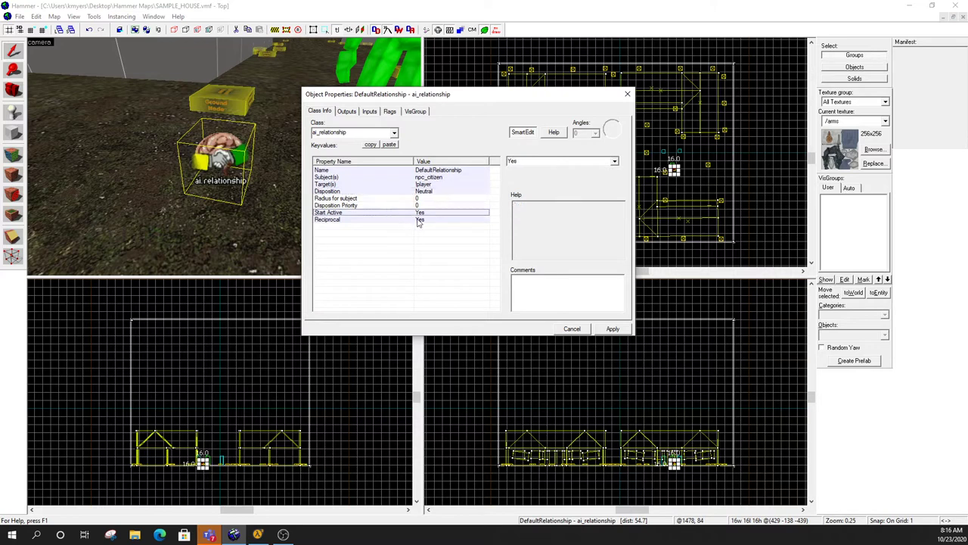
pyautogui.click(420, 220)
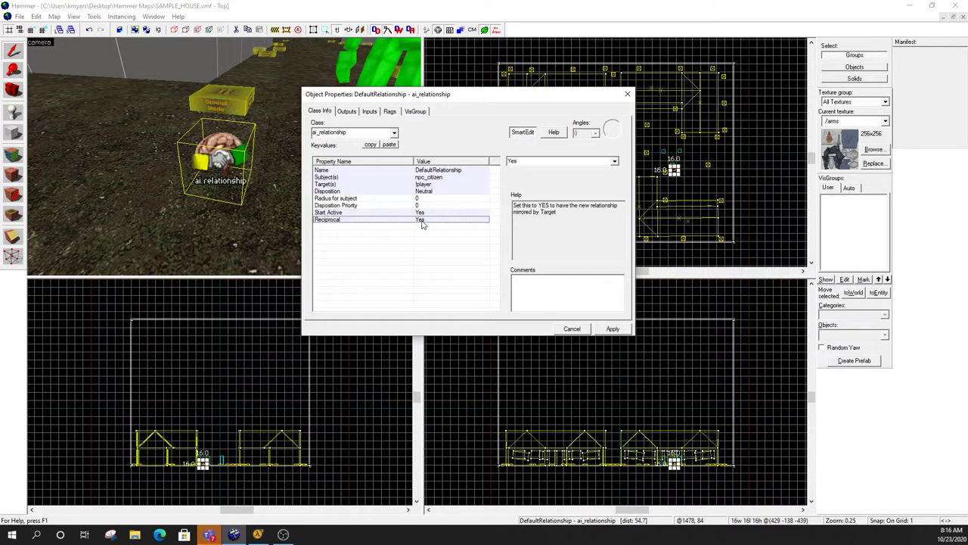
# Review the relationship entity's name, subject and target descriptions, then apply and close its properties
pyautogui.click(428, 173)
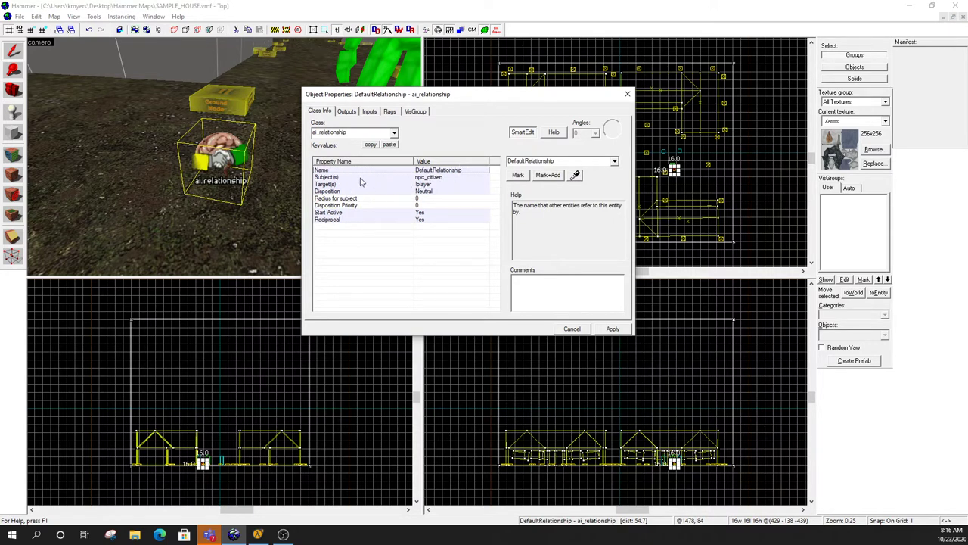
pyautogui.click(435, 179)
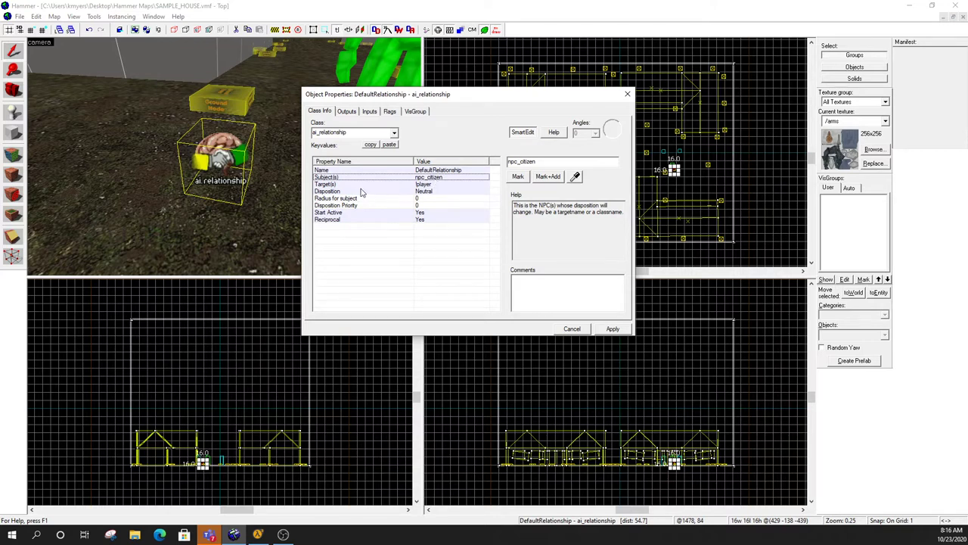
pyautogui.click(426, 185)
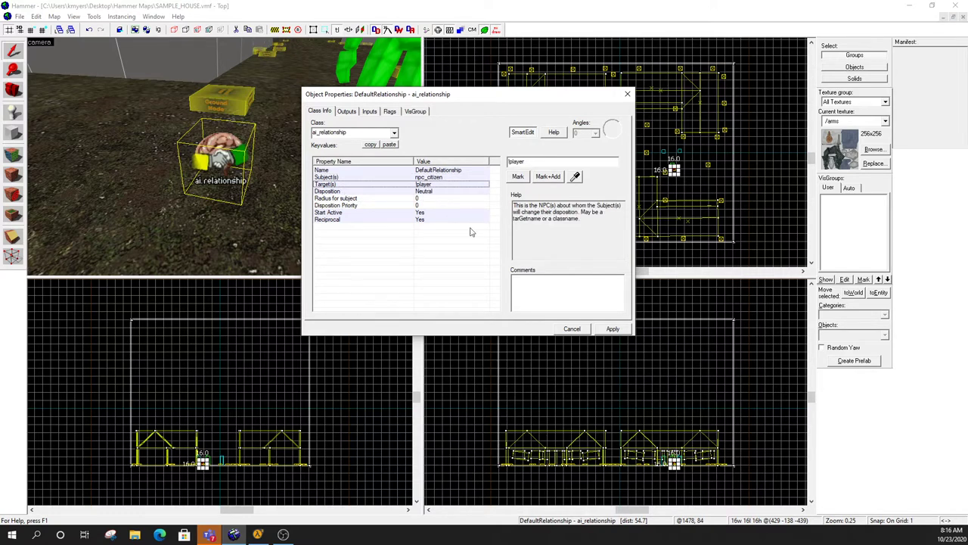
pyautogui.click(610, 330)
pyautogui.click(627, 94)
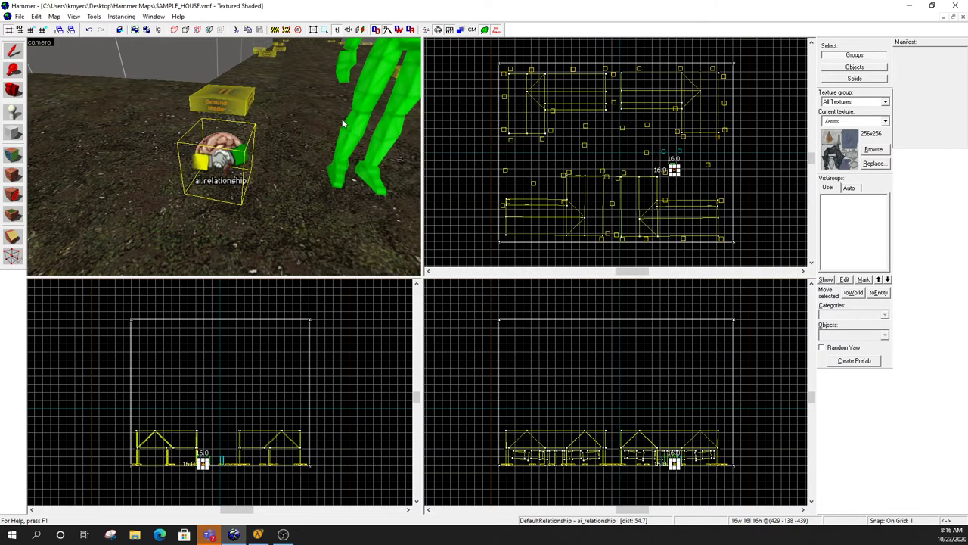
# Place a path_corner entity on the ground beside the yellow ground node near the house wall
pyautogui.press('z')
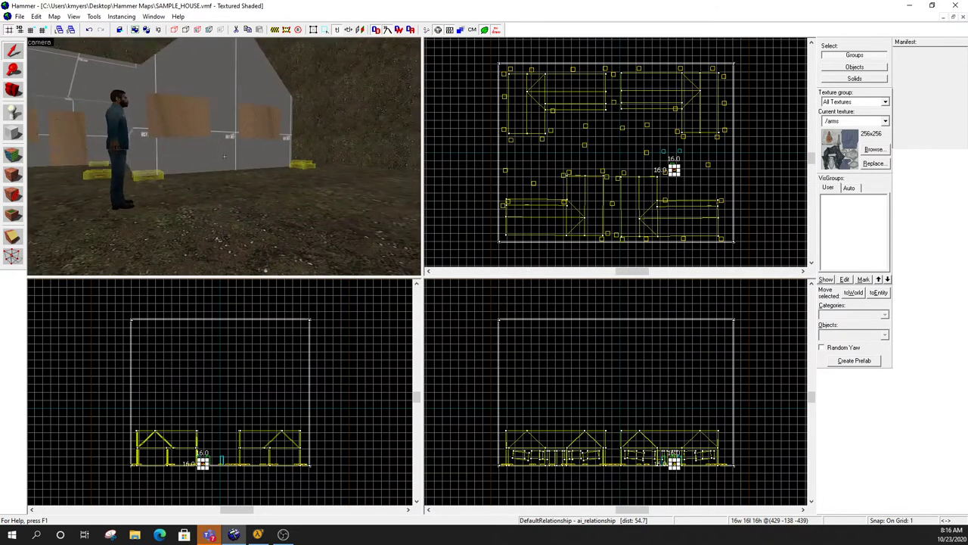
pyautogui.hotkey('ctrl', 'shift', 'e')
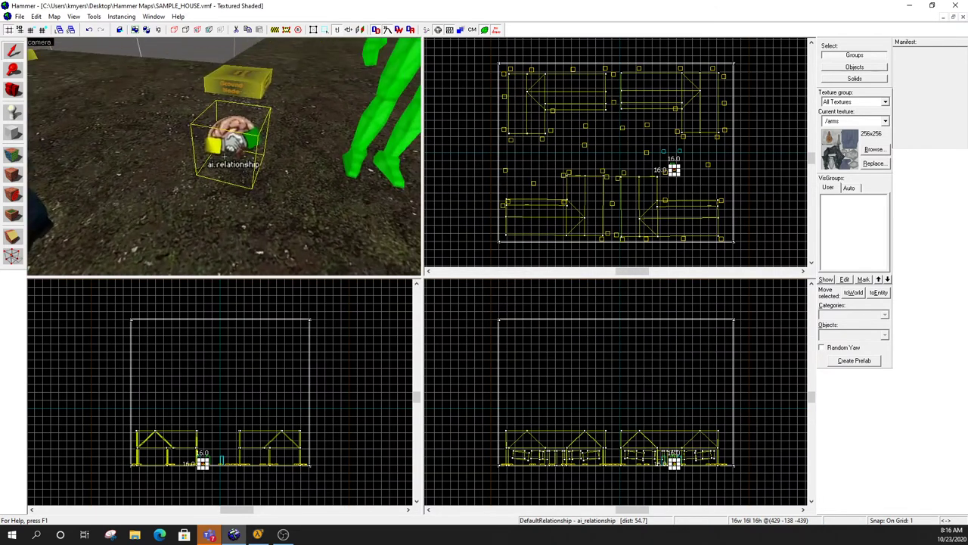
pyautogui.press('s')
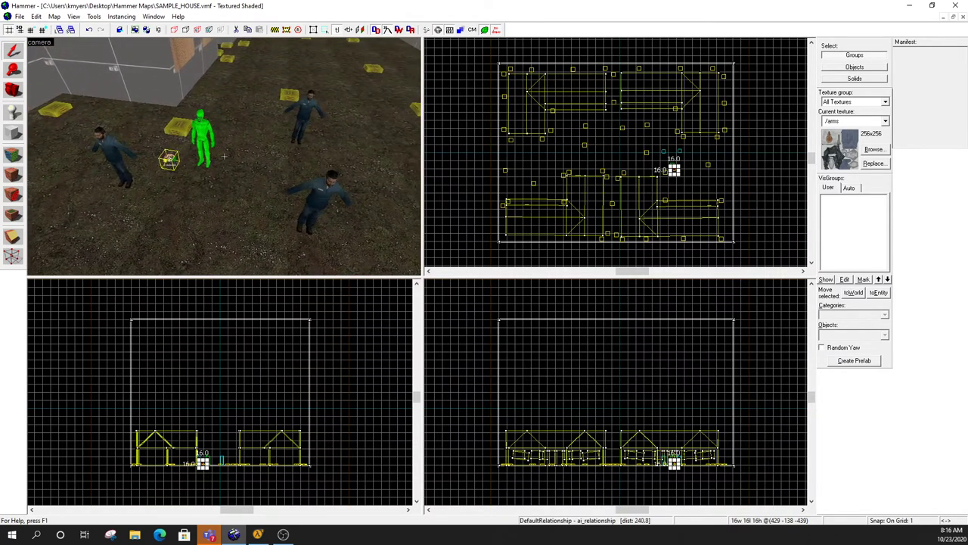
pyautogui.press('w')
pyautogui.press('w')
pyautogui.press('d')
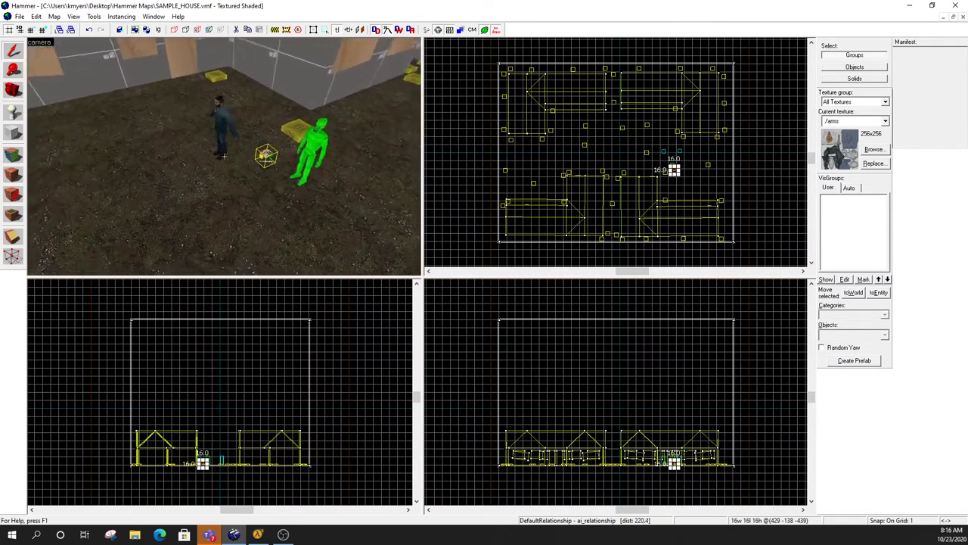
pyautogui.press('w')
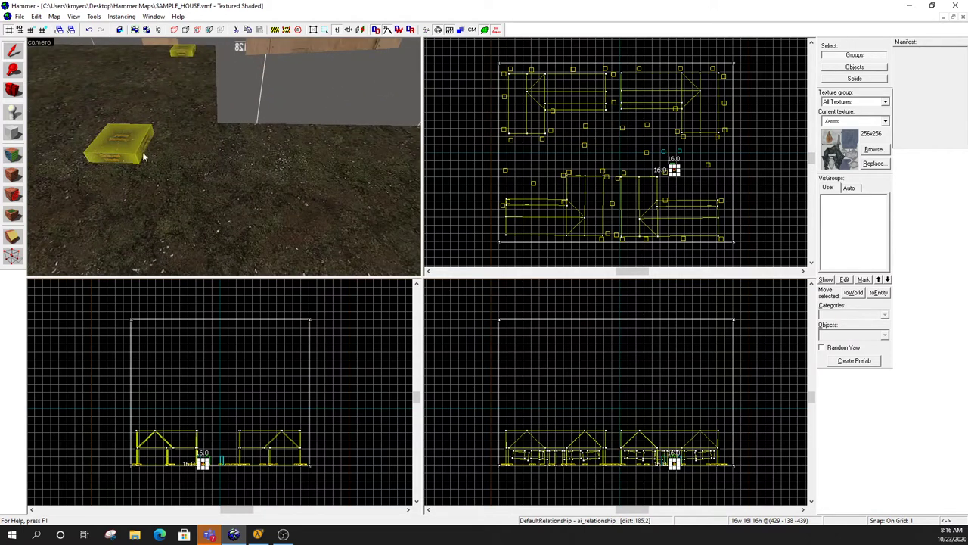
pyautogui.click(13, 113)
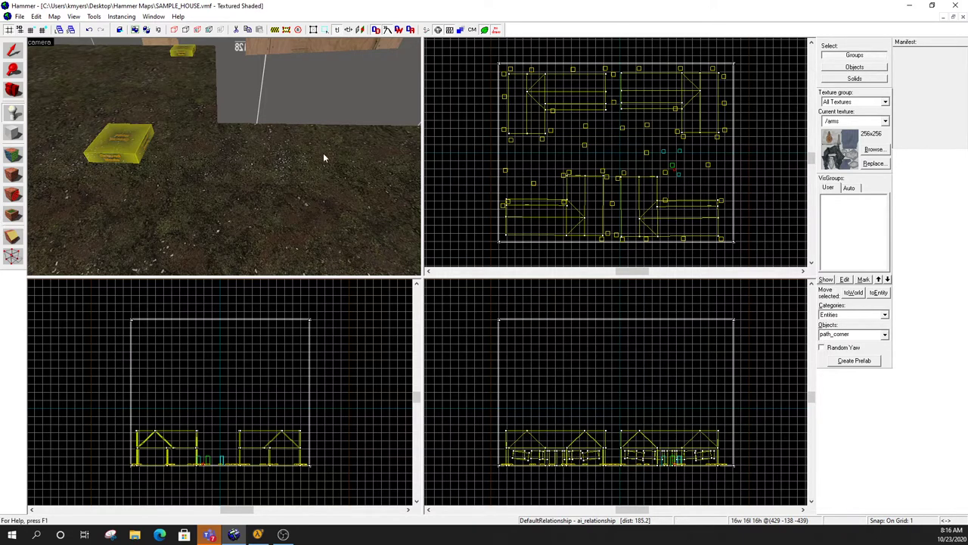
pyautogui.click(218, 155)
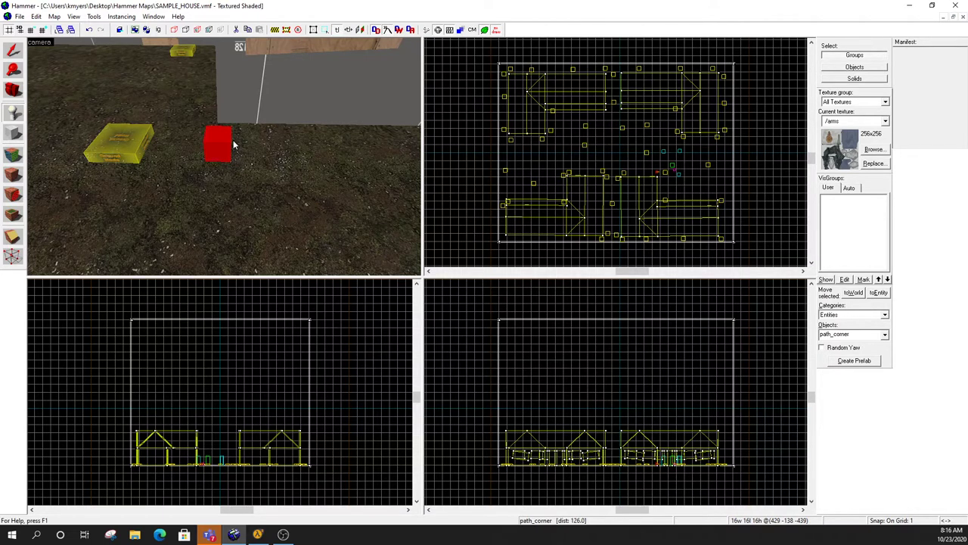
# Name the new path_corner entity JoePath1 in its object properties and apply the change
pyautogui.click(14, 52)
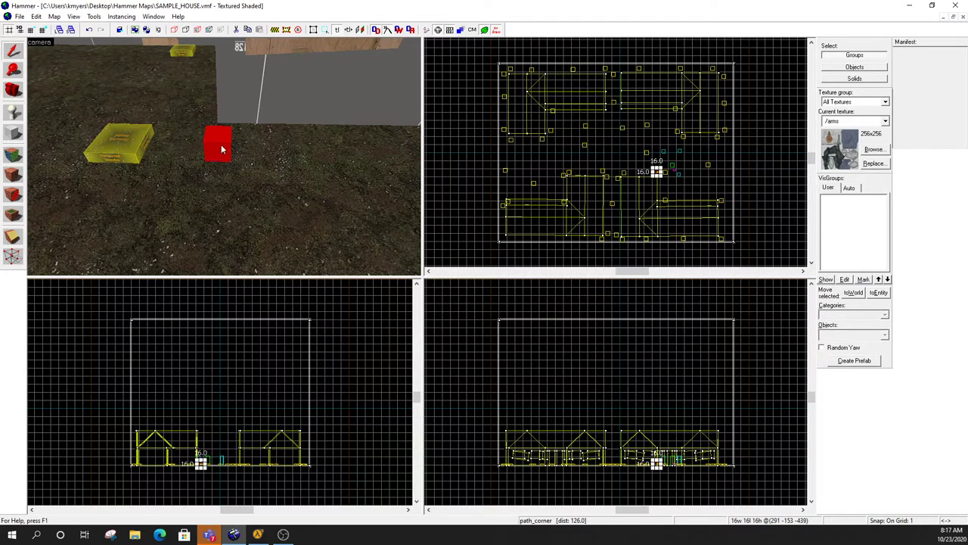
pyautogui.doubleClick(221, 148)
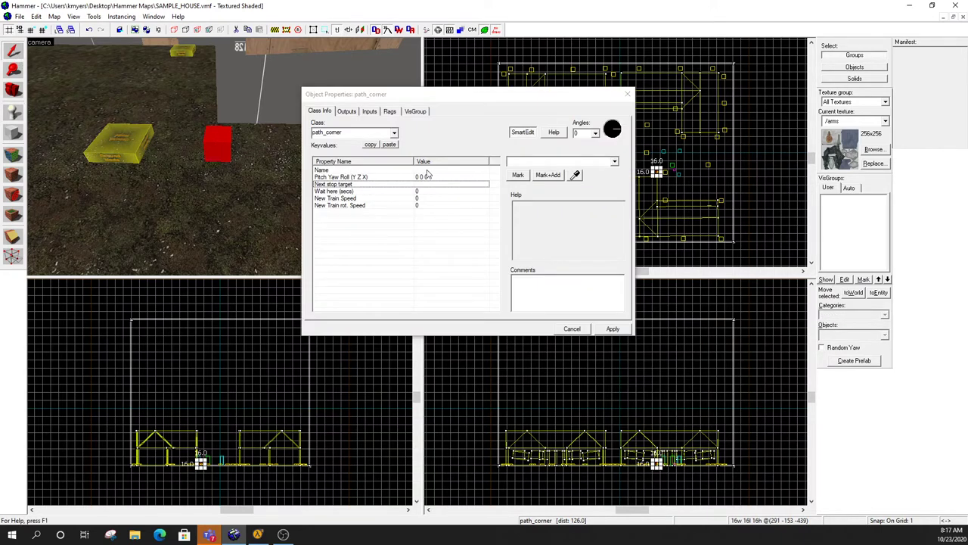
pyautogui.click(460, 171)
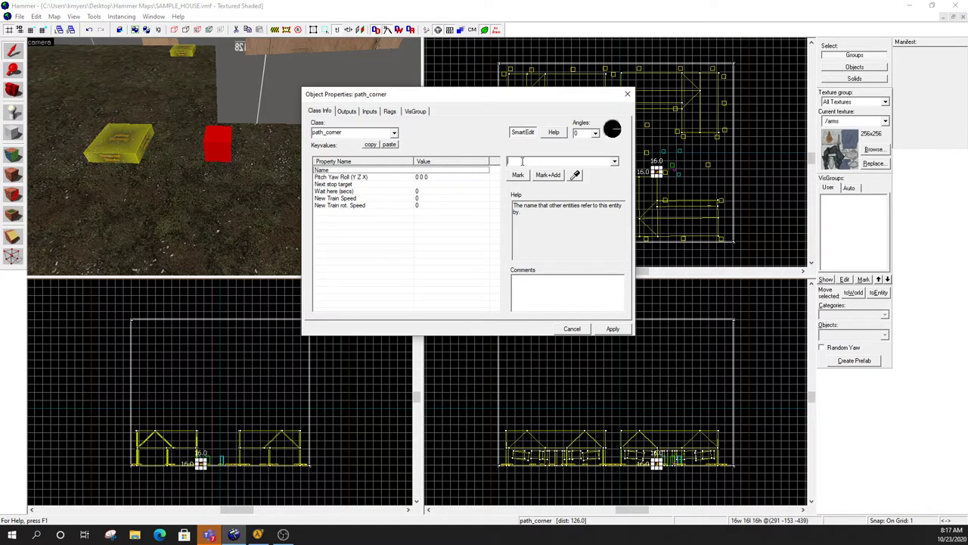
pyautogui.write('Joe')
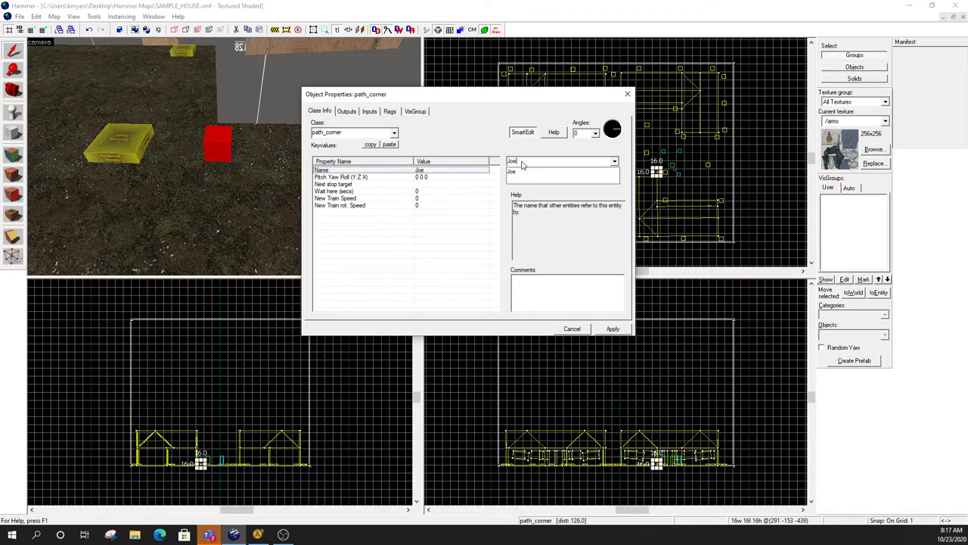
pyautogui.write('Path1')
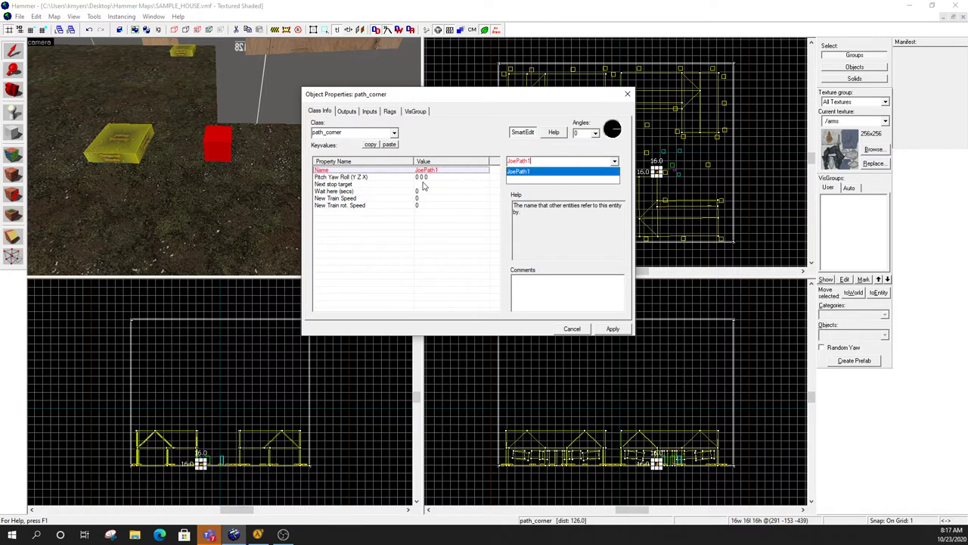
pyautogui.click(604, 333)
pyautogui.click(604, 333)
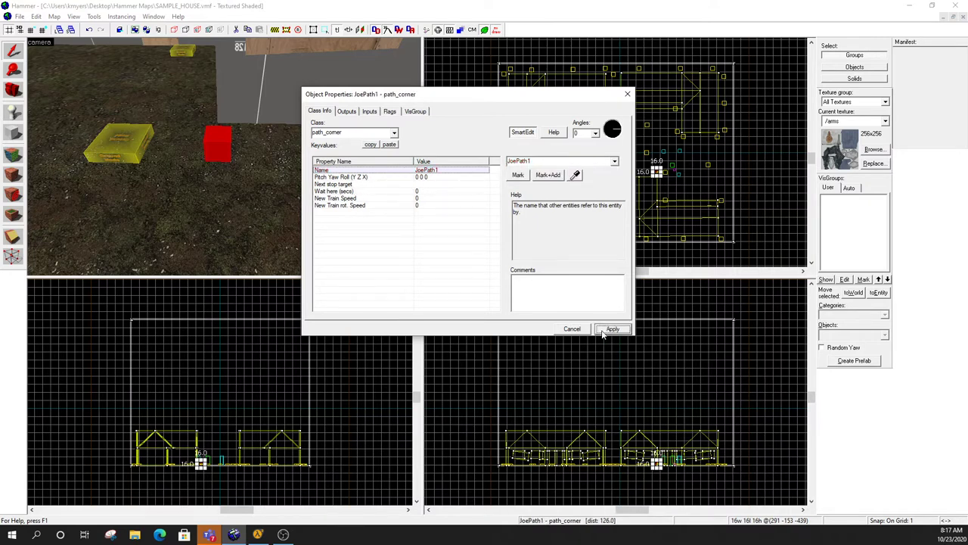
# Clone the JoePath1 path_corner beside the ground node at the inner house corner, working in an enlarged top view
pyautogui.click(627, 95)
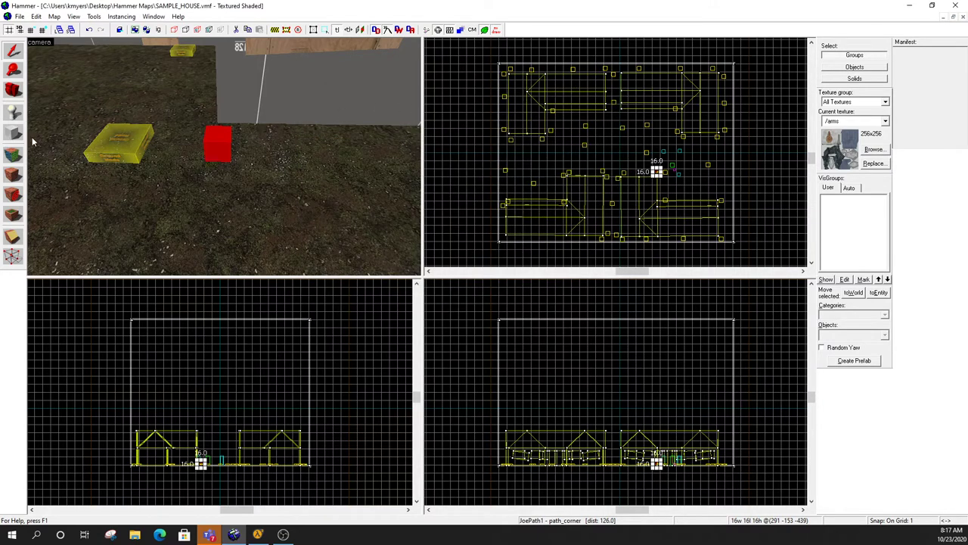
pyautogui.scroll(2, 654, 170)
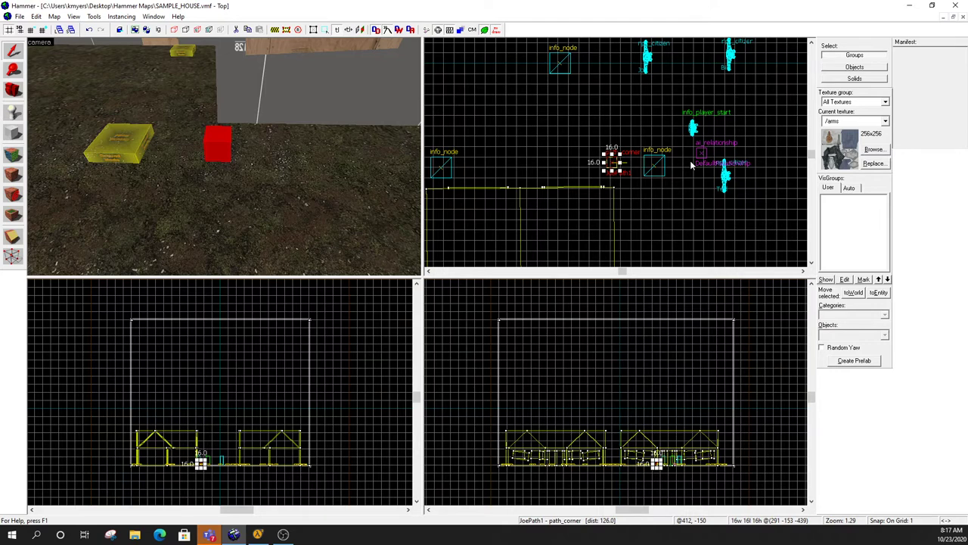
pyautogui.scroll(-5, 685, 168)
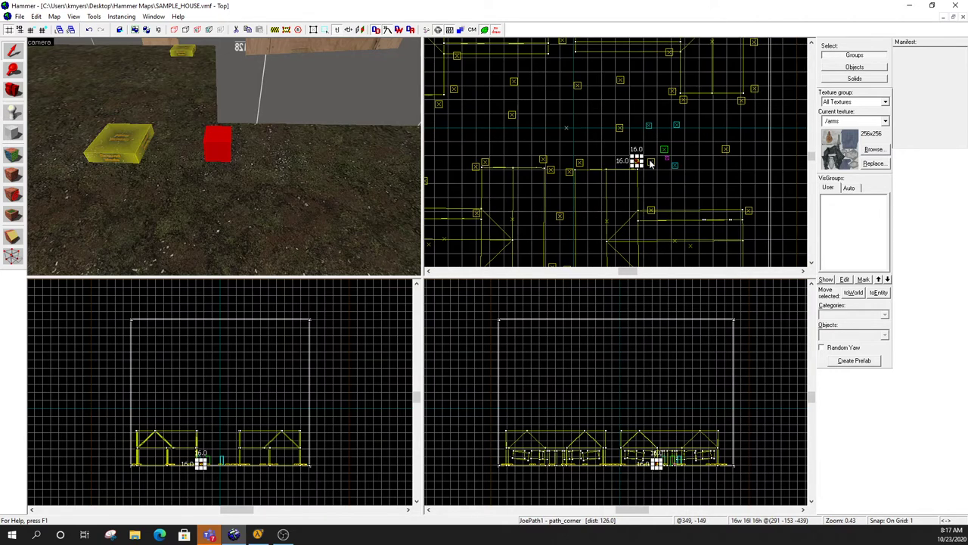
pyautogui.scroll(3, 717, 177)
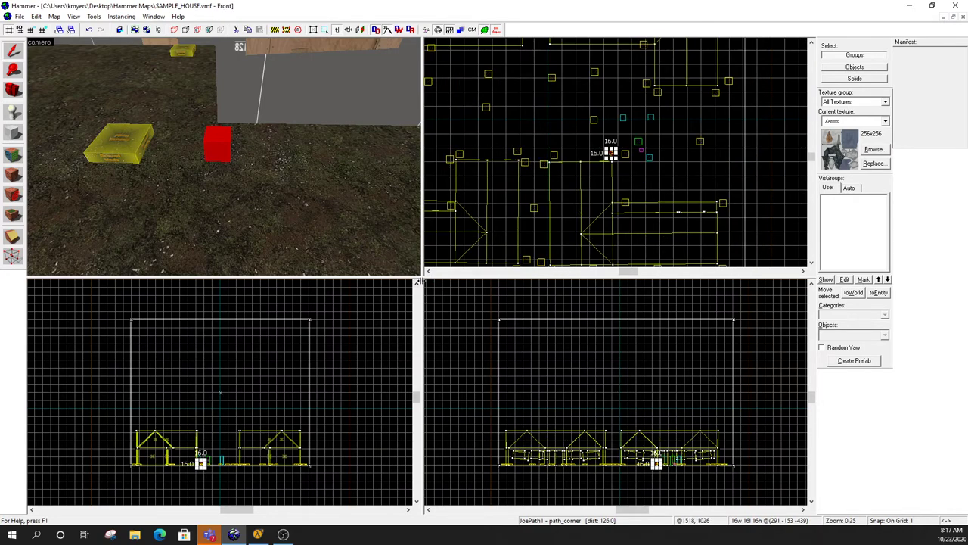
pyautogui.moveTo(422, 277); pyautogui.dragTo(112, 435)
pyautogui.scroll(5, 490, 225)
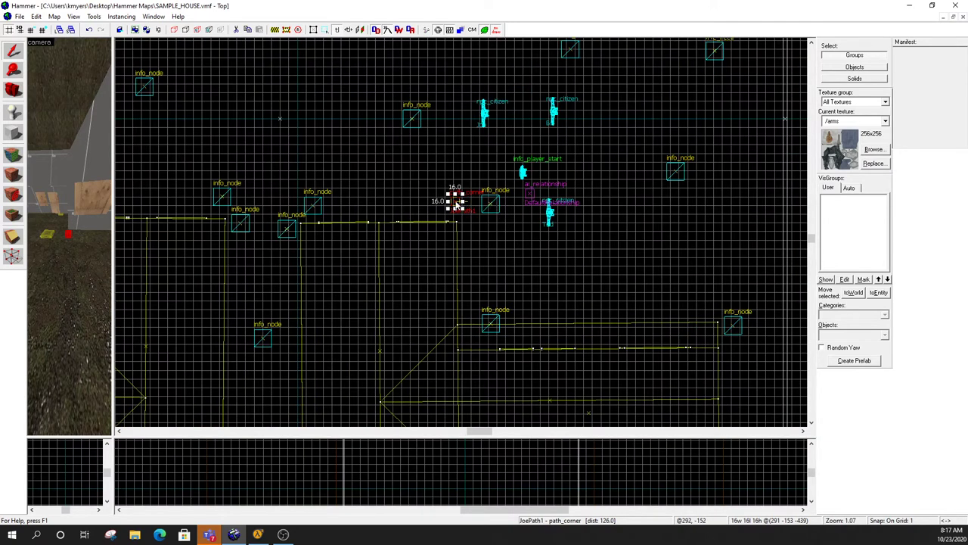
pyautogui.moveTo(454, 201); pyautogui.dragTo(493, 301)
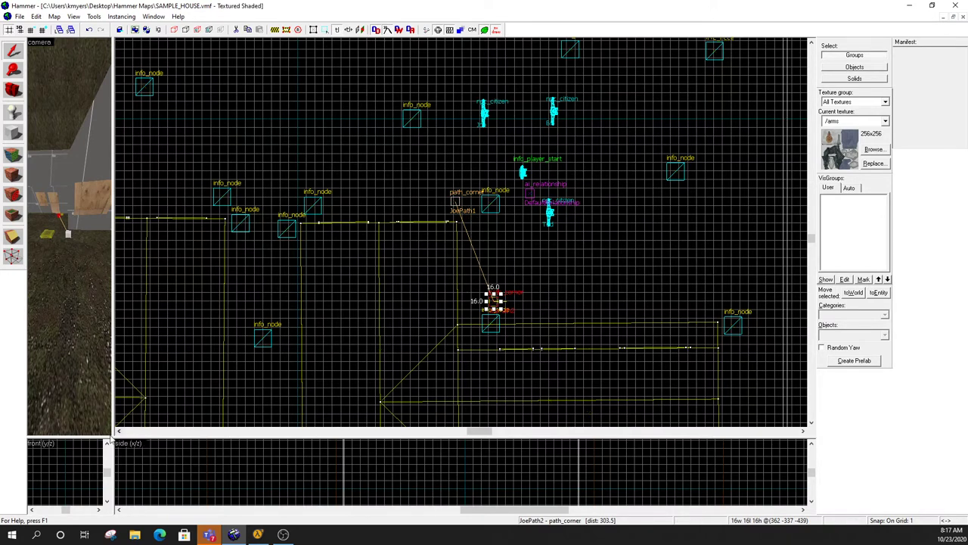
# Restore the four-viewport layout and examine the cloned path_corner's name and next stop target in its object properties
pyautogui.moveTo(115, 439); pyautogui.dragTo(484, 291)
pyautogui.press('z')
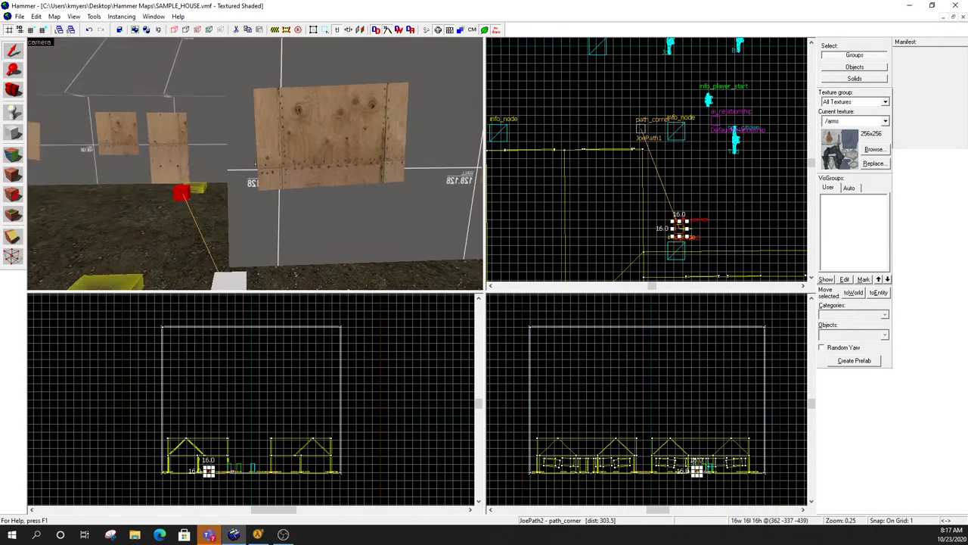
pyautogui.press('w')
pyautogui.press('w')
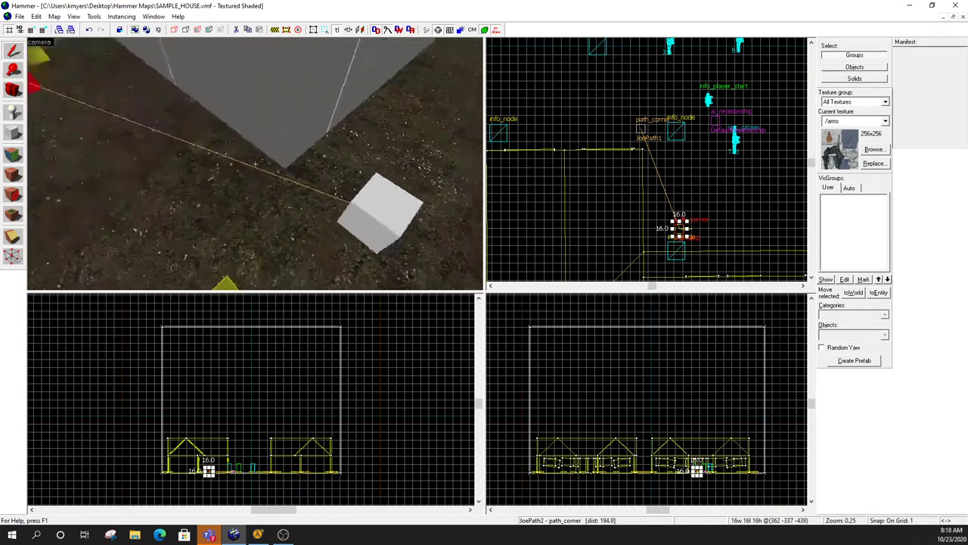
pyautogui.press('w')
pyautogui.hotkey('alt', 'Return')
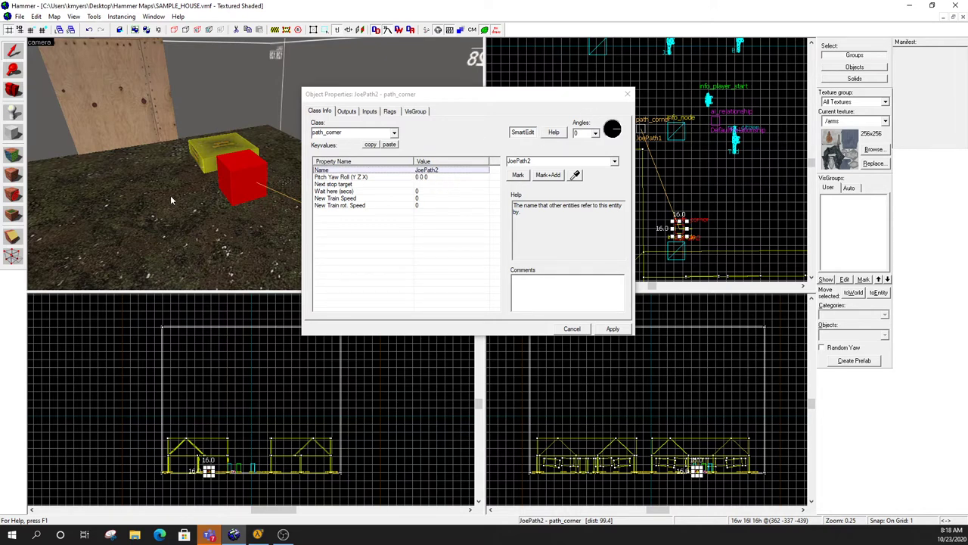
pyautogui.click(627, 93)
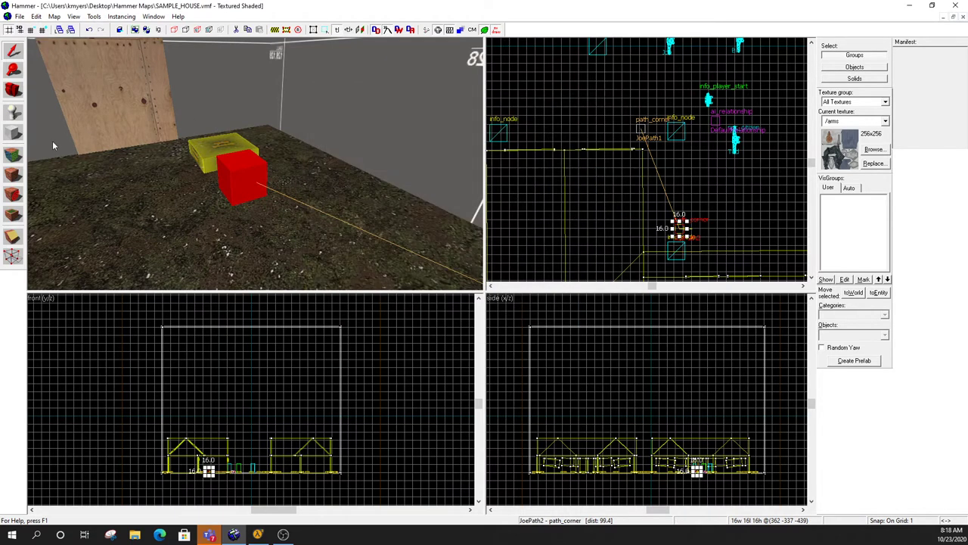
# Review the JoePath1 path_corner's next stop target in its object properties, then apply and close them
pyautogui.press('z')
pyautogui.press('s')
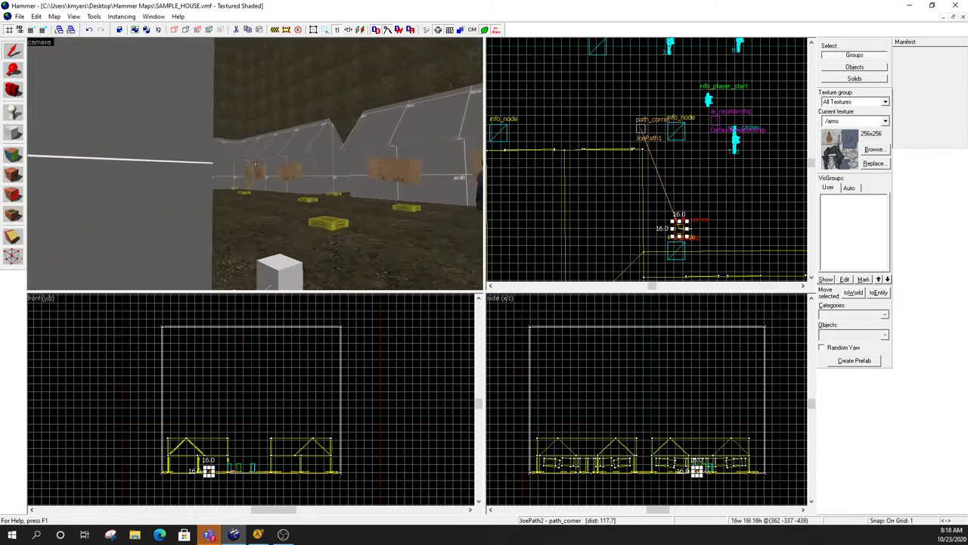
pyautogui.press('w')
pyautogui.doubleClick(255, 164)
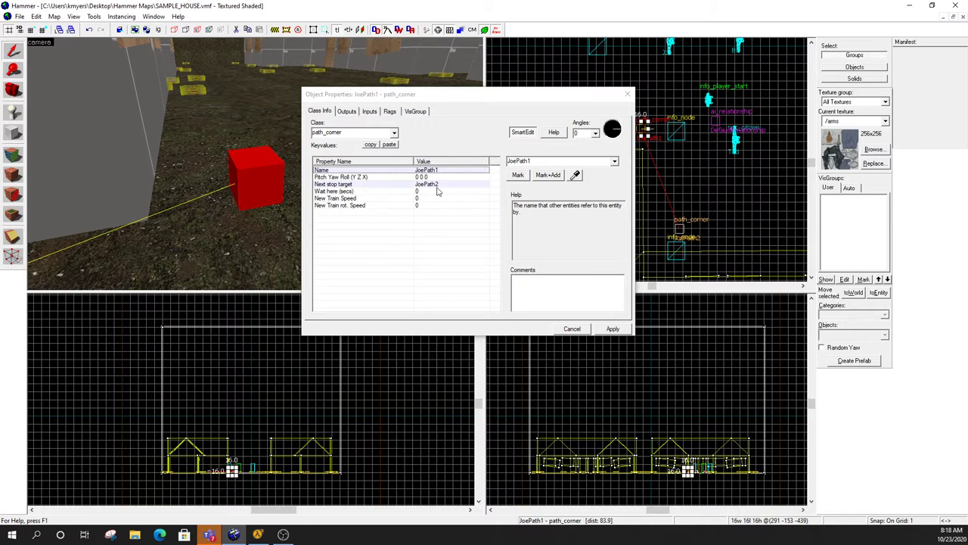
pyautogui.click(613, 331)
pyautogui.click(627, 94)
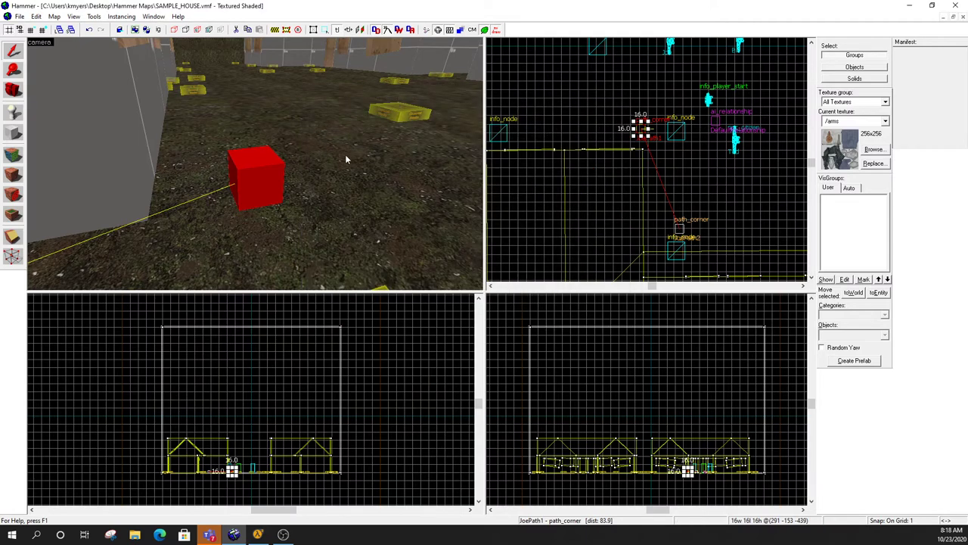
# Clone the JoePath2 path_corner eastward along the house front in an enlarged top view
pyautogui.press('z')
pyautogui.press('s')
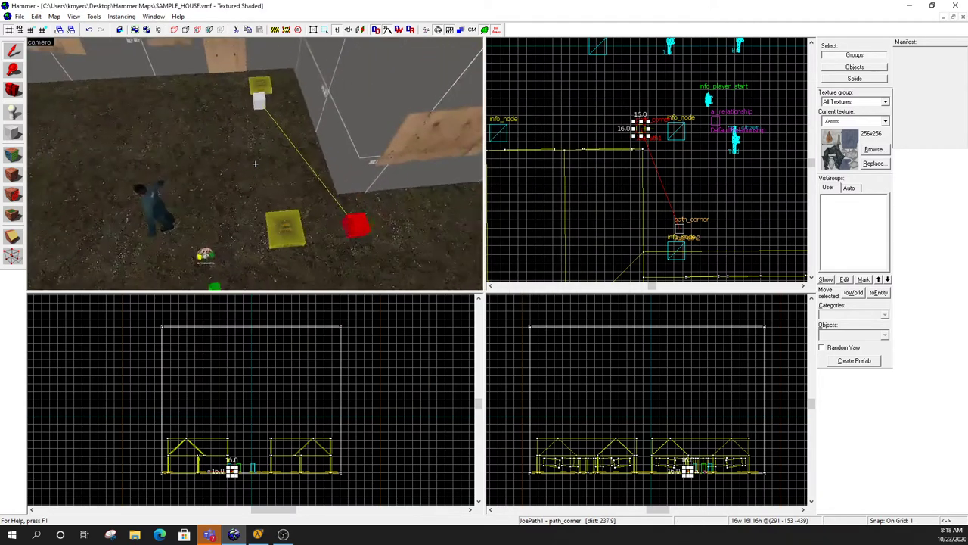
pyautogui.press('a')
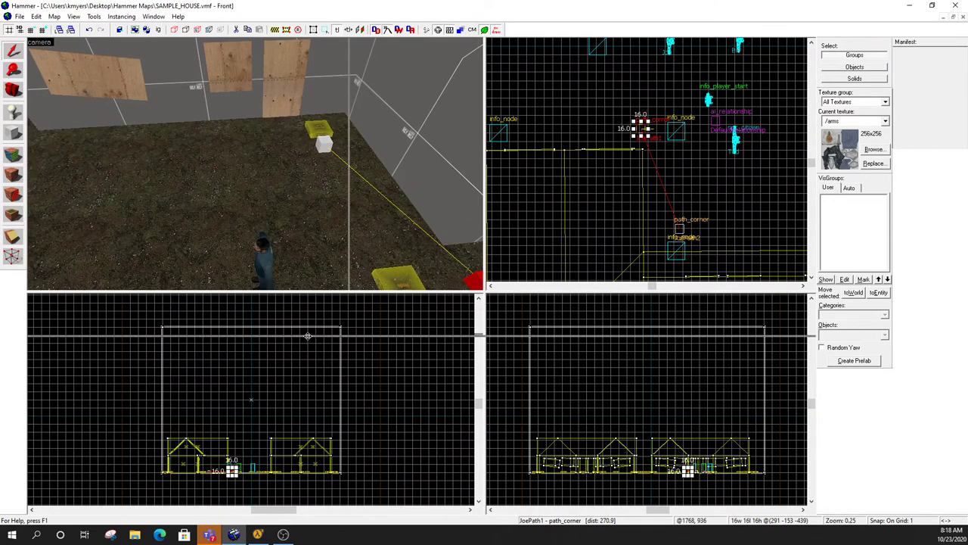
pyautogui.moveTo(488, 291); pyautogui.dragTo(95, 446)
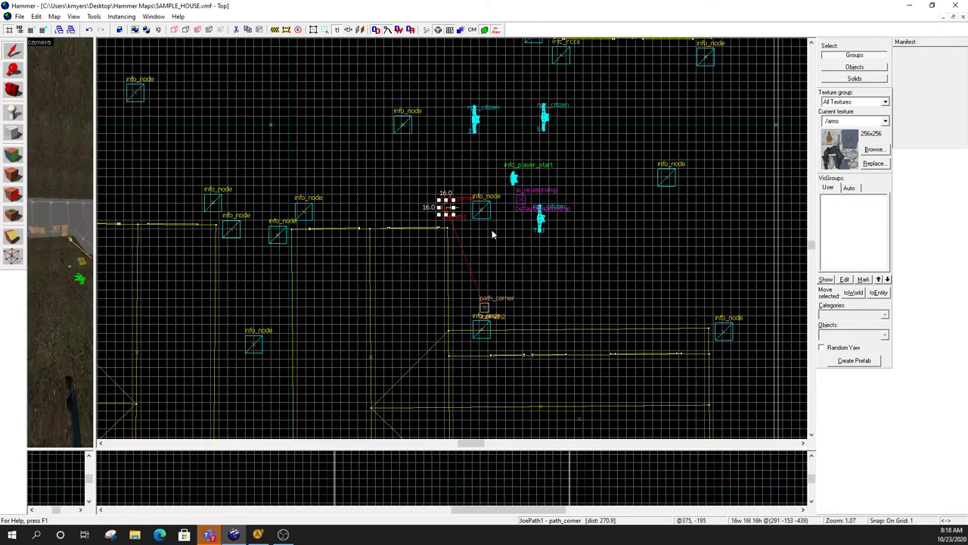
pyautogui.click(485, 310)
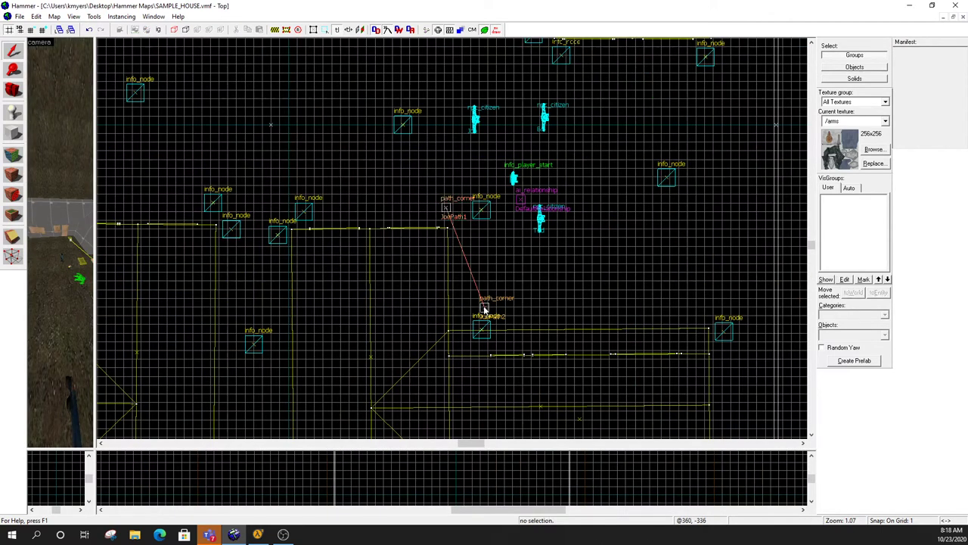
pyautogui.click(485, 307)
pyautogui.moveTo(485, 307)
pyautogui.mouseDown()
pyautogui.moveTo(643, 302)
pyautogui.moveTo(630, 309)
pyautogui.mouseUp()
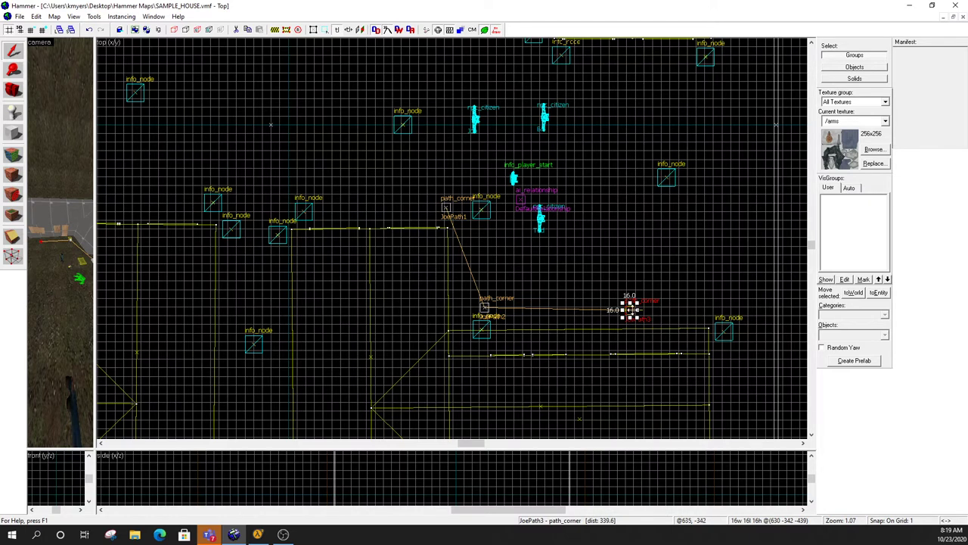
# Continue cloning linked path_corners from JoePath3 around the citizens, ending with JoePath11 by the house wall west of JoePath1
pyautogui.moveTo(629, 311)
pyautogui.keyDown('shift'); pyautogui.mouseDown()
pyautogui.moveTo(713, 285)
pyautogui.moveTo(737, 143)
pyautogui.mouseUp(); pyautogui.keyUp('shift')
pyautogui.moveTo(747, 68)
pyautogui.keyDown('shift'); pyautogui.mouseDown()
pyautogui.moveTo(746, 136)
pyautogui.moveTo(611, 144)
pyautogui.moveTo(611, 134)
pyautogui.moveTo(537, 137)
pyautogui.moveTo(504, 108)
pyautogui.moveTo(416, 114)
pyautogui.mouseUp(); pyautogui.keyUp('shift')
pyautogui.moveTo(416, 115)
pyautogui.keyDown('shift'); pyautogui.mouseDown()
pyautogui.moveTo(341, 202)
pyautogui.moveTo(344, 283)
pyautogui.mouseUp(); pyautogui.keyUp('shift')
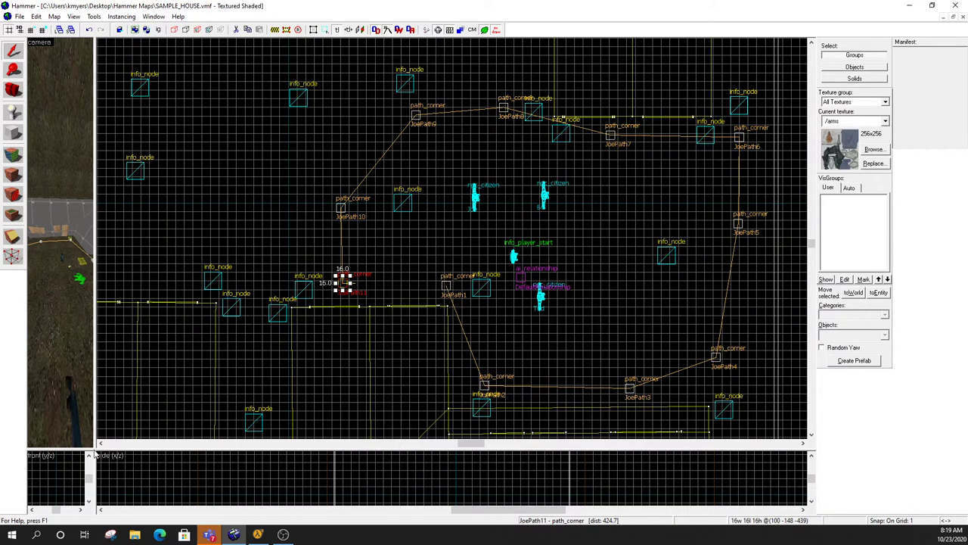
# Restore the four-viewport layout and bring the last path_corner, JoePath11, close up in the 3D view
pyautogui.moveTo(94, 453); pyautogui.dragTo(456, 274)
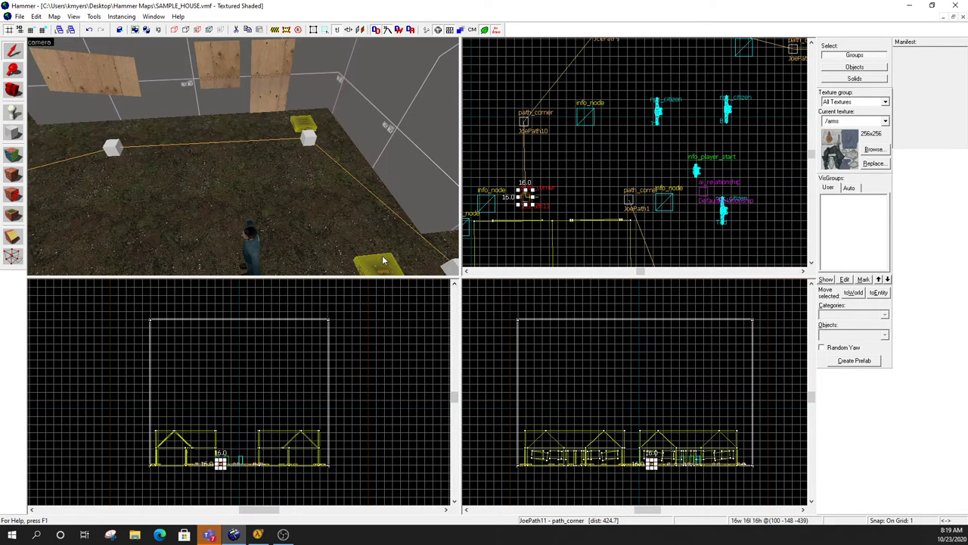
pyautogui.press('z')
pyautogui.press('w')
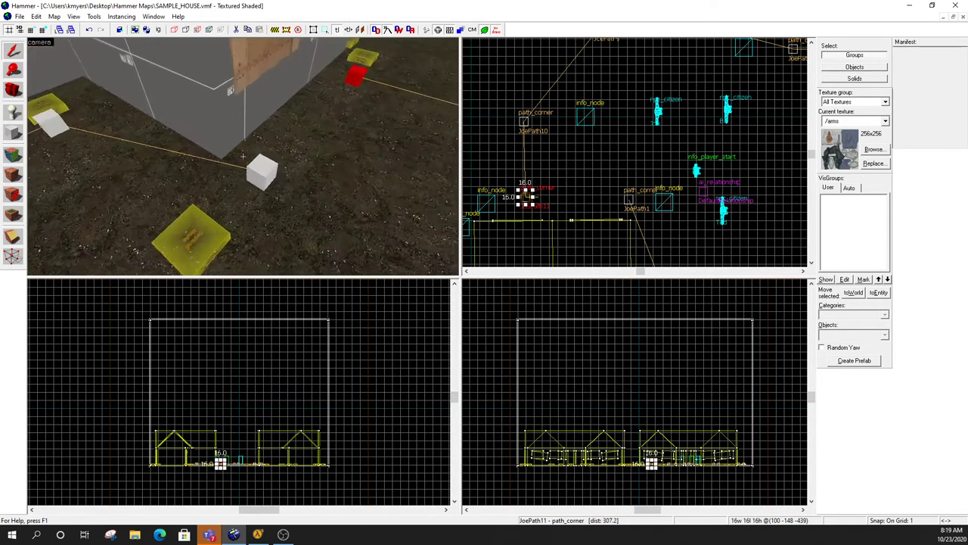
pyautogui.press('w')
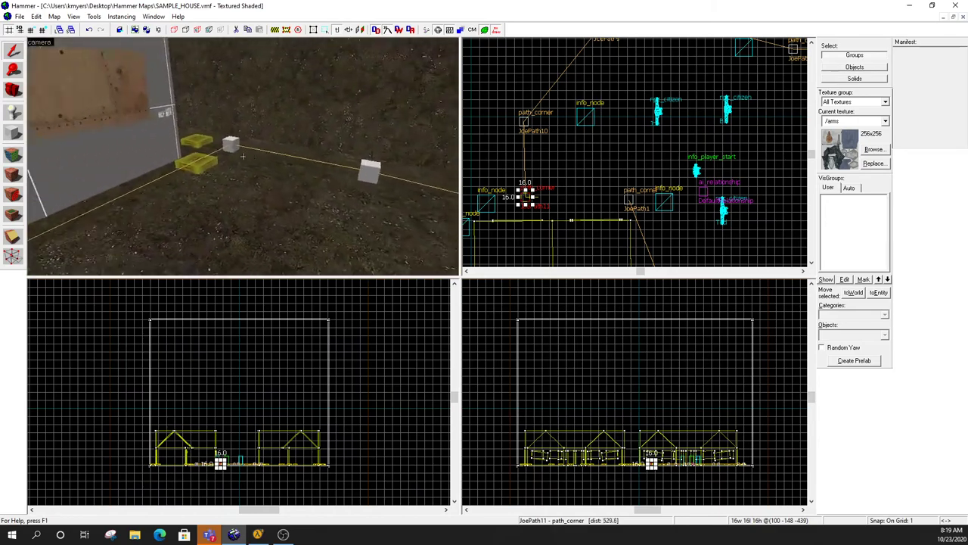
pyautogui.press('w')
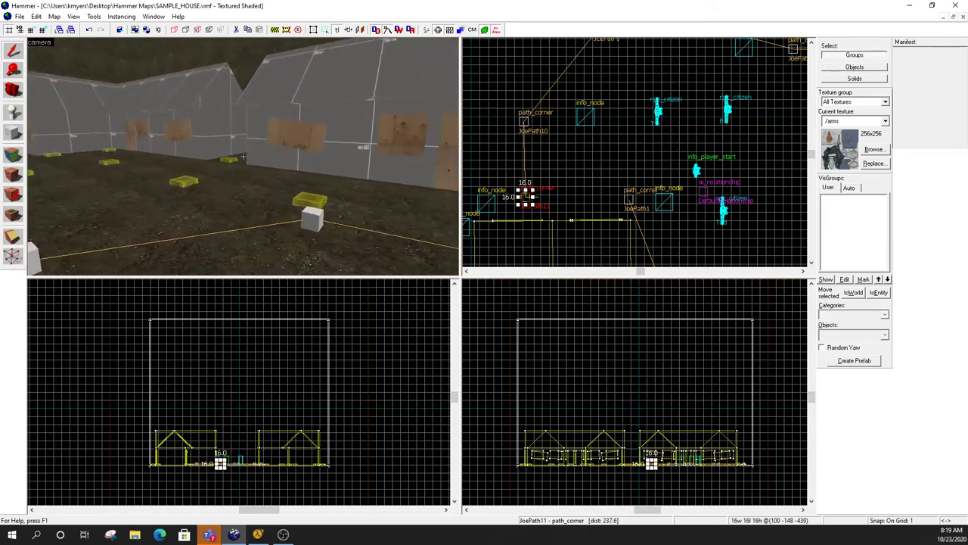
pyautogui.moveTo(243, 156); pyautogui.dragTo(243, 156)
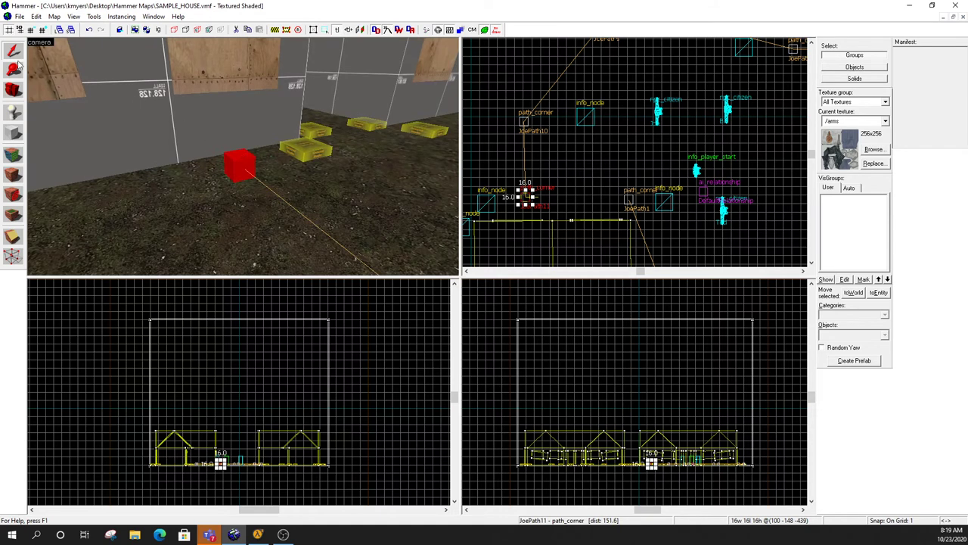
# Set JoePath11's next stop target to JoePath1 to close the path loop, then apply and close its properties
pyautogui.doubleClick(235, 164)
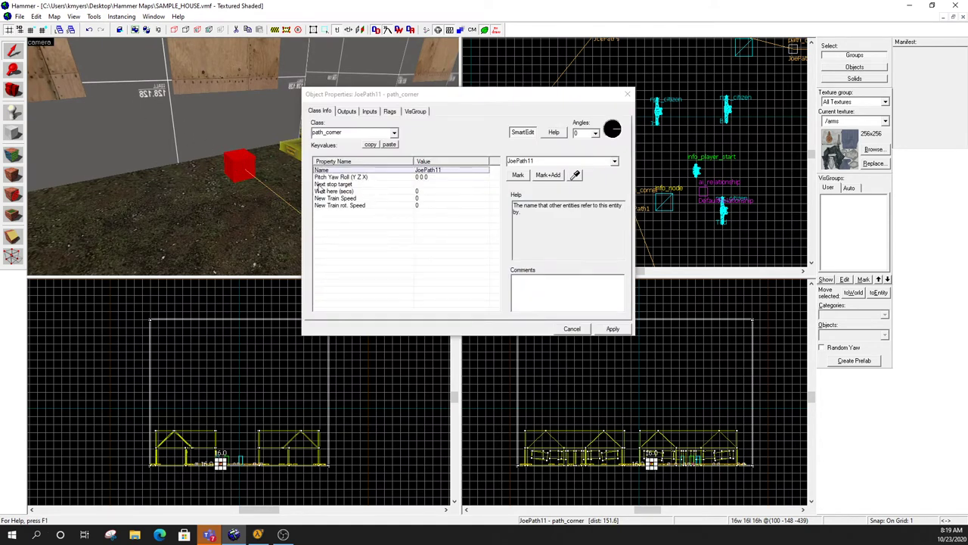
pyautogui.click(346, 185)
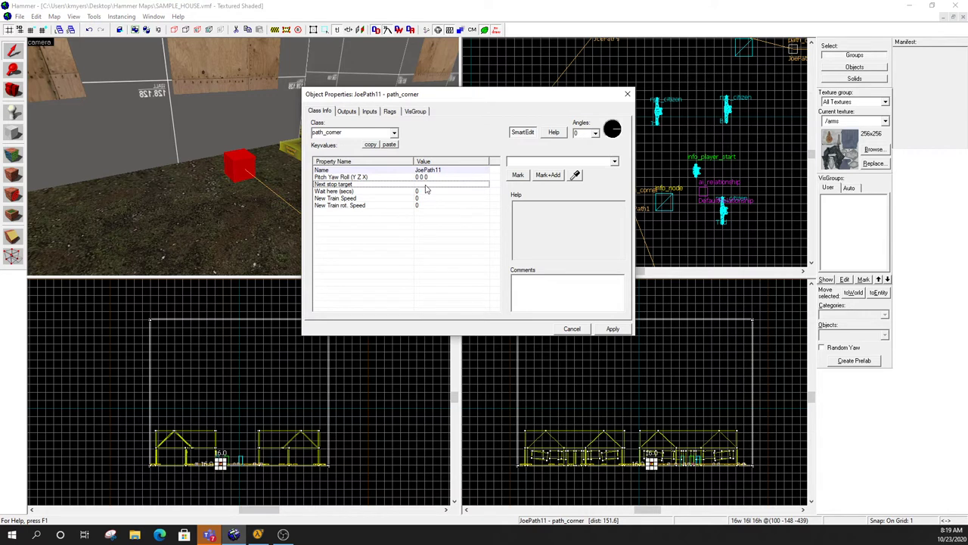
pyautogui.click(614, 161)
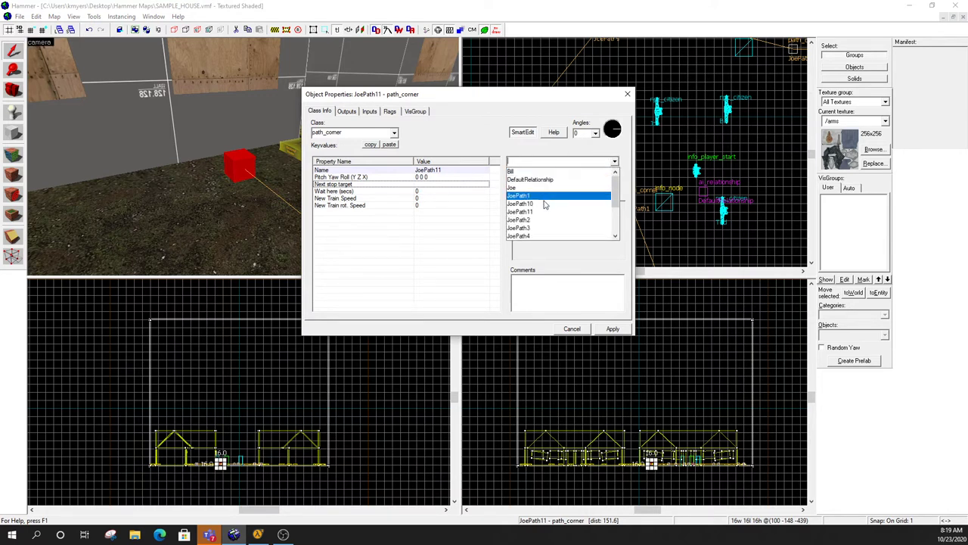
pyautogui.scroll(-2, 543, 220)
pyautogui.scroll(2, 552, 200)
pyautogui.click(525, 196)
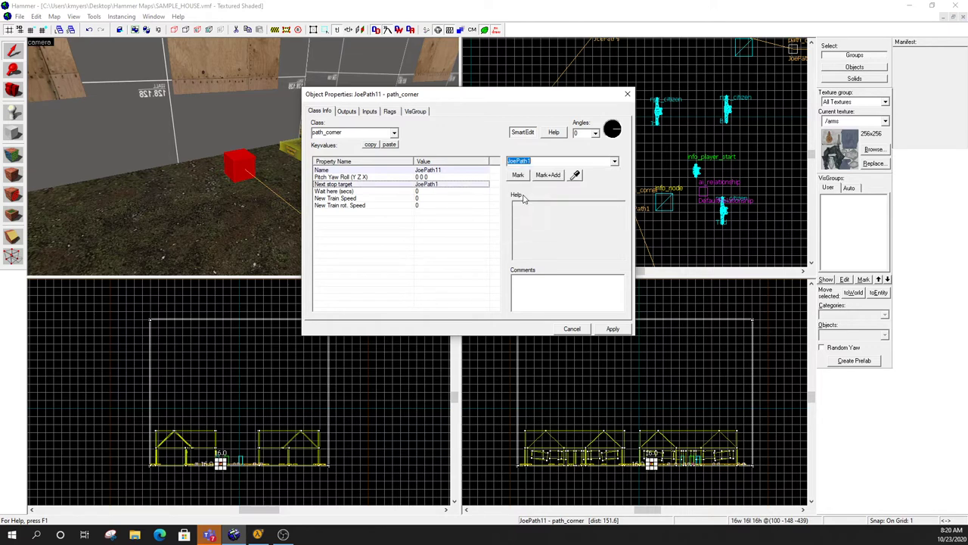
pyautogui.click(612, 329)
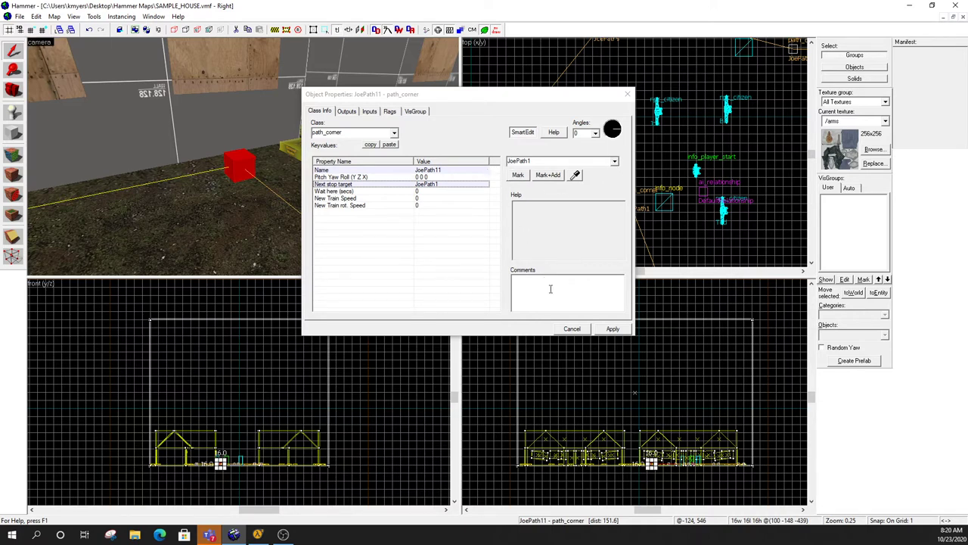
pyautogui.click(609, 331)
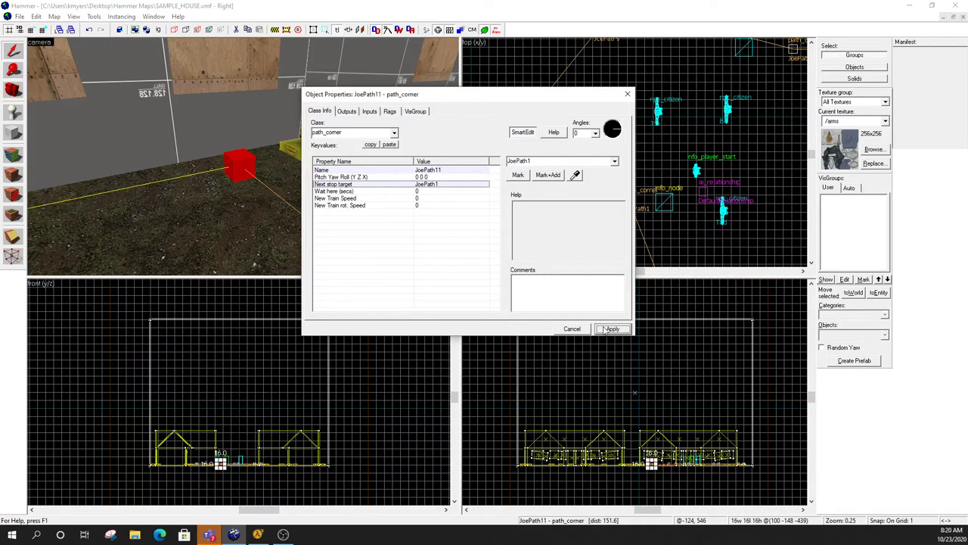
pyautogui.click(627, 94)
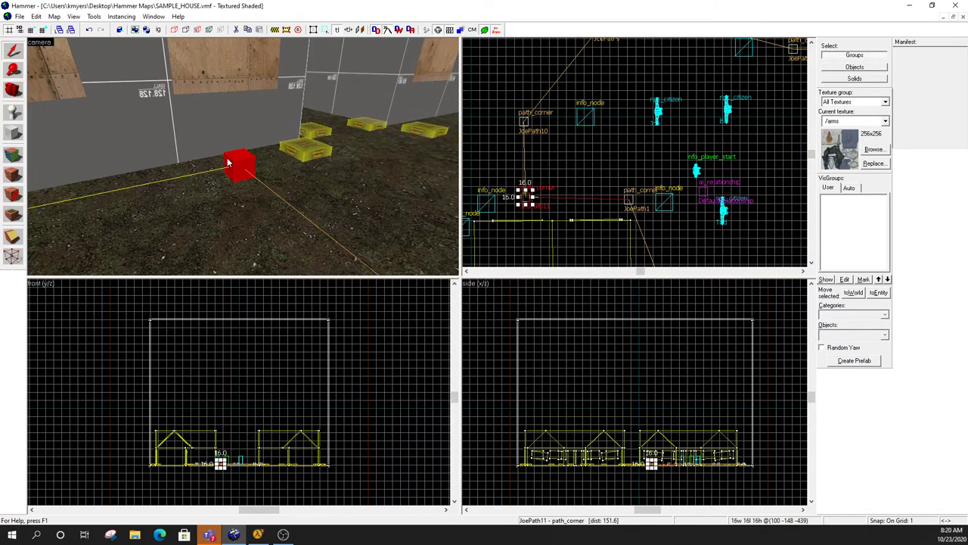
pyautogui.press('z')
pyautogui.press('s')
pyautogui.press('s')
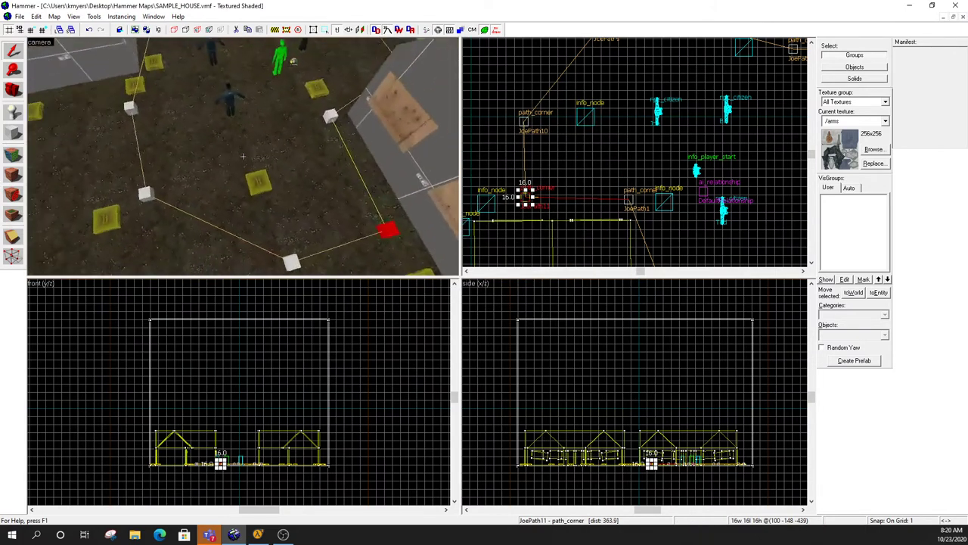
pyautogui.moveTo(243, 156); pyautogui.dragTo(242, 156)
pyautogui.press('w')
pyautogui.doubleClick(245, 160)
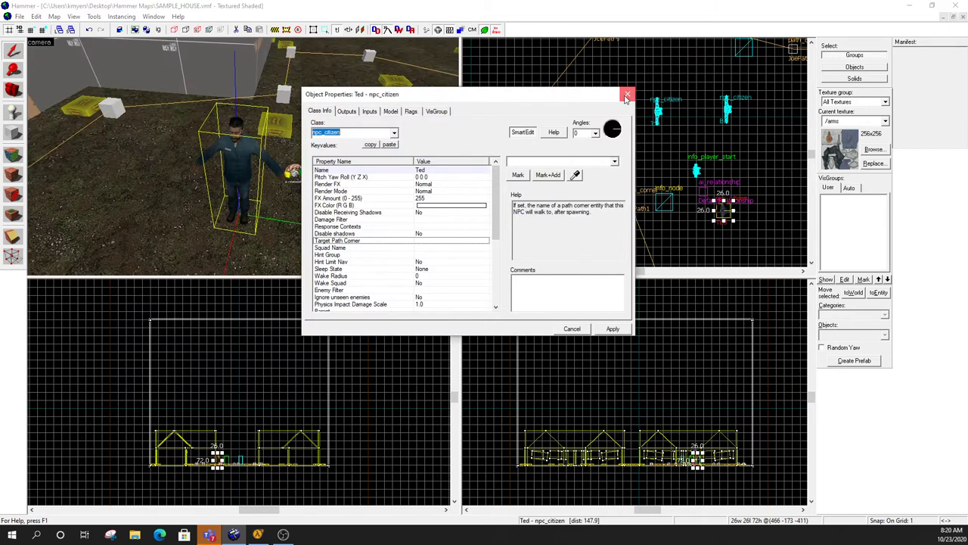
pyautogui.click(627, 93)
# Set the Joe citizen's Target Path Corner to JoePath1, then apply and close its properties
pyautogui.moveTo(352, 162); pyautogui.dragTo(243, 155)
pyautogui.press('w')
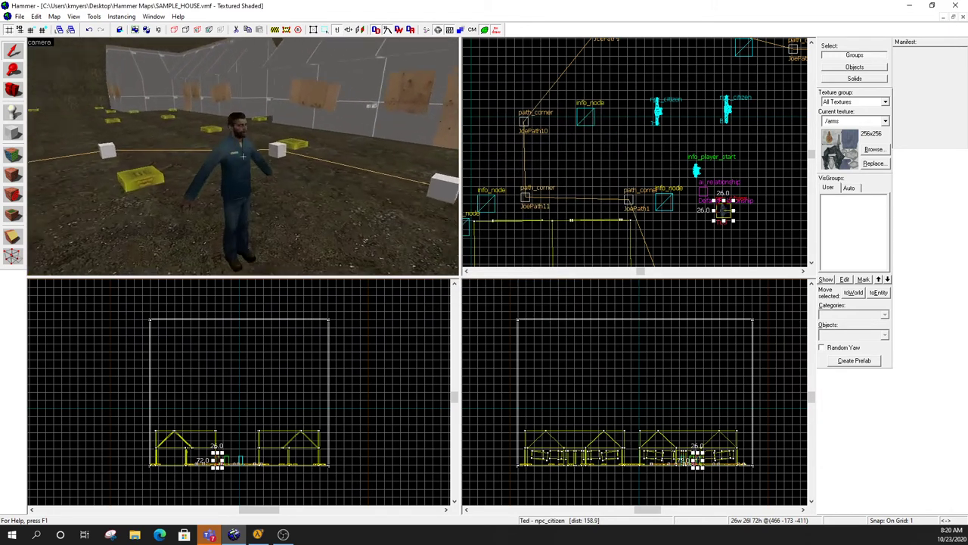
pyautogui.press('z')
pyautogui.doubleClick(244, 159)
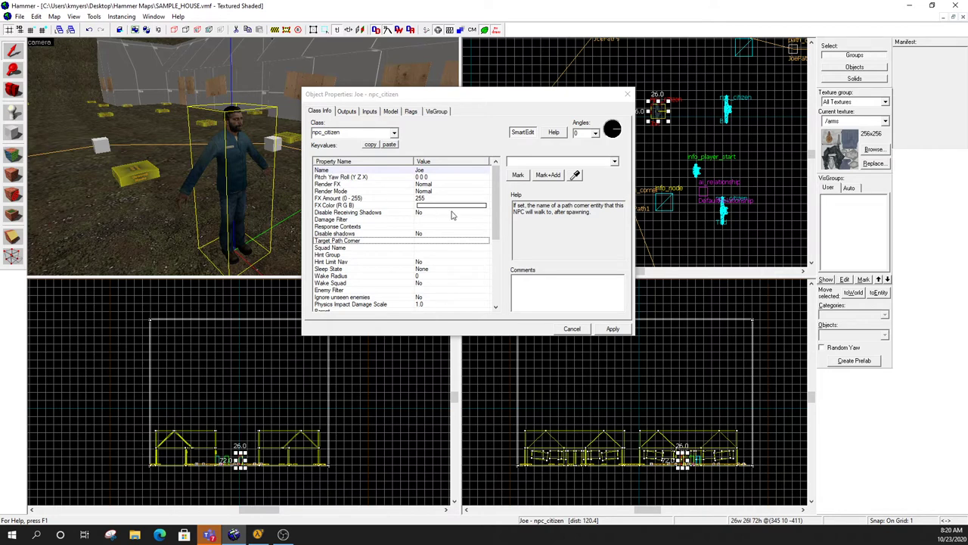
pyautogui.click(348, 243)
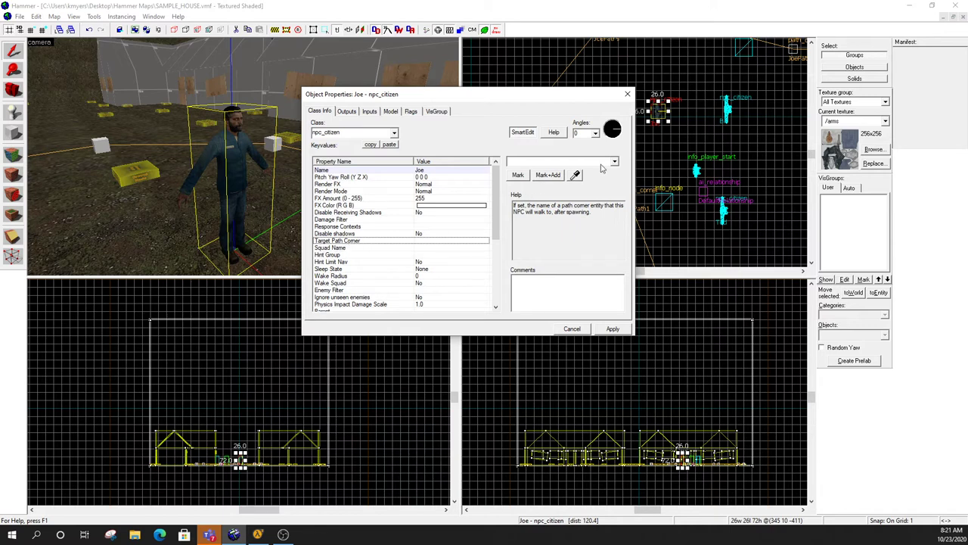
pyautogui.click(614, 163)
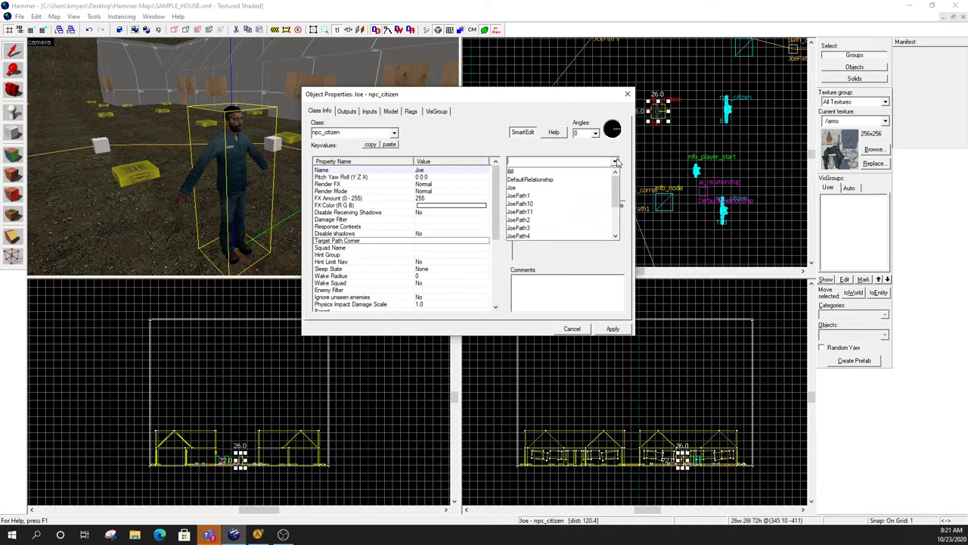
pyautogui.click(528, 198)
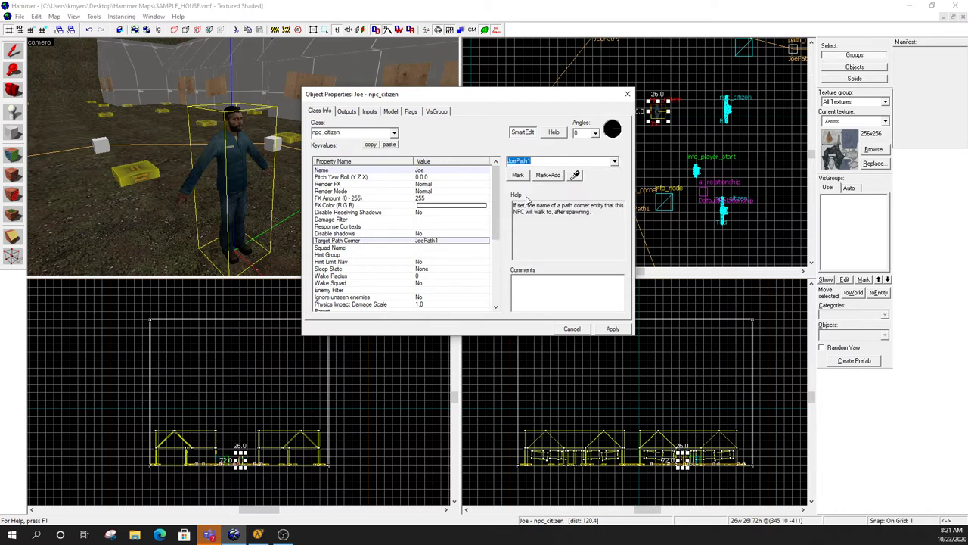
pyautogui.click(612, 330)
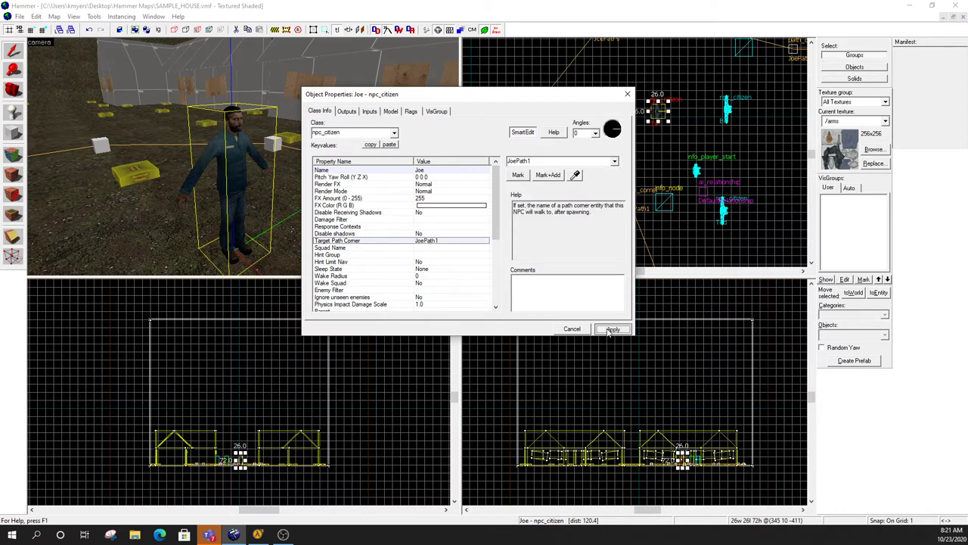
pyautogui.click(628, 94)
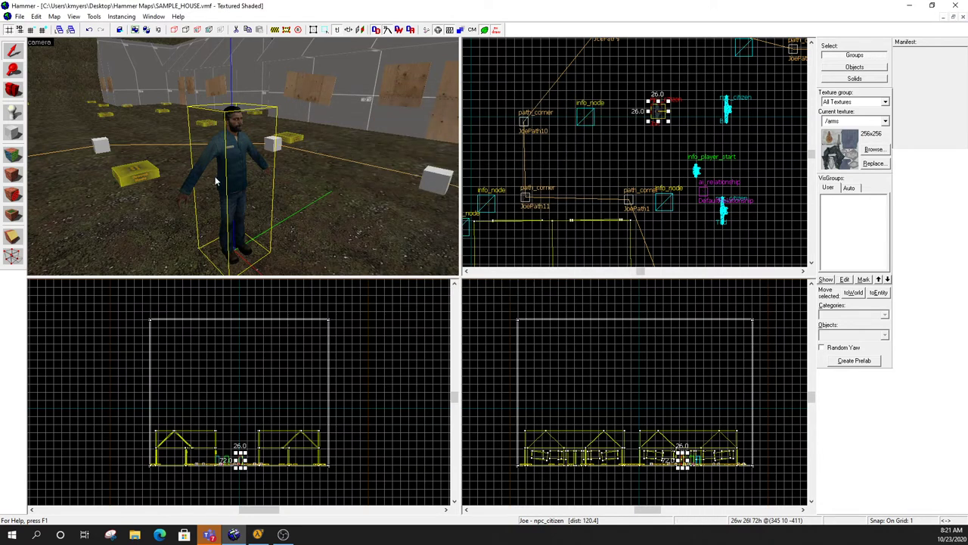
# Save the map and compile it with BSP, VIS and RAD on Normal, without running the game after compiling
pyautogui.click(19, 16)
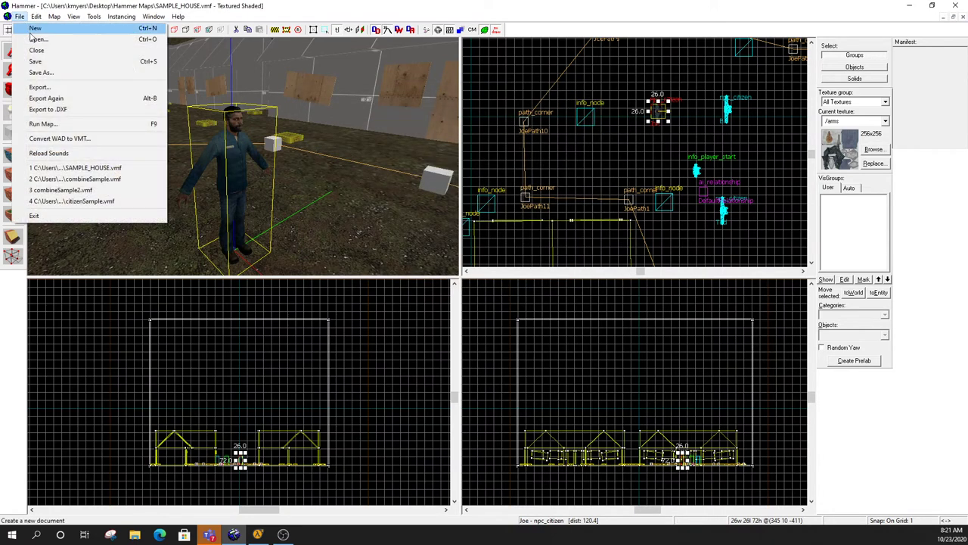
pyautogui.click(40, 63)
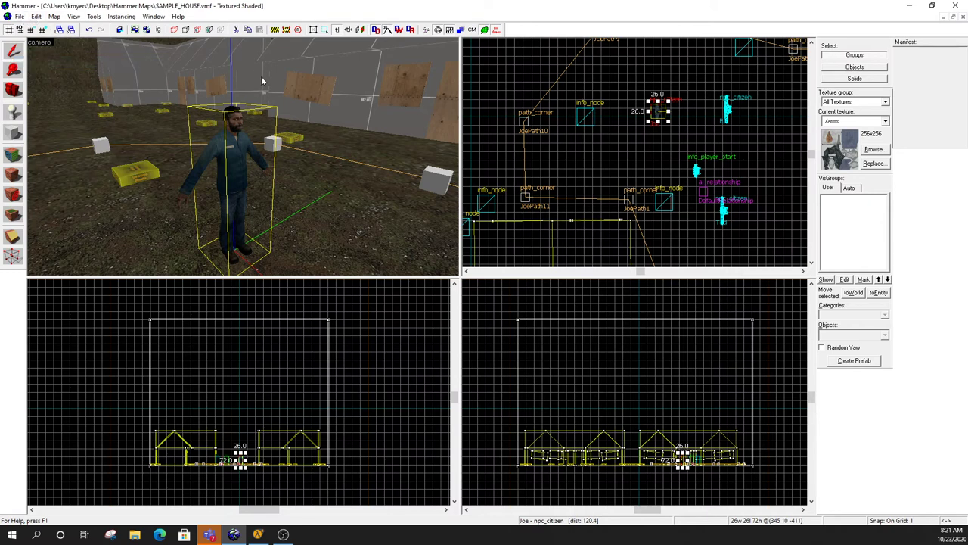
pyautogui.press('F9')
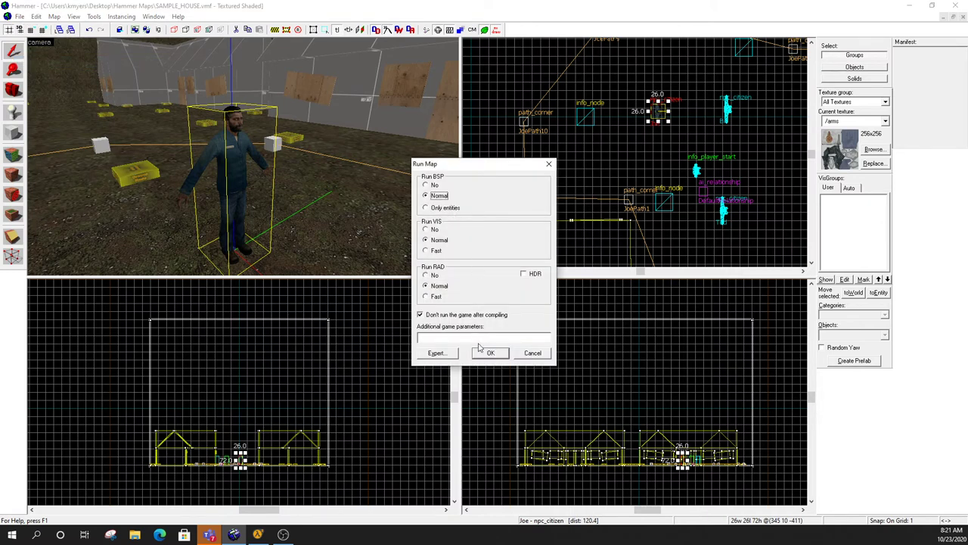
pyautogui.click(486, 355)
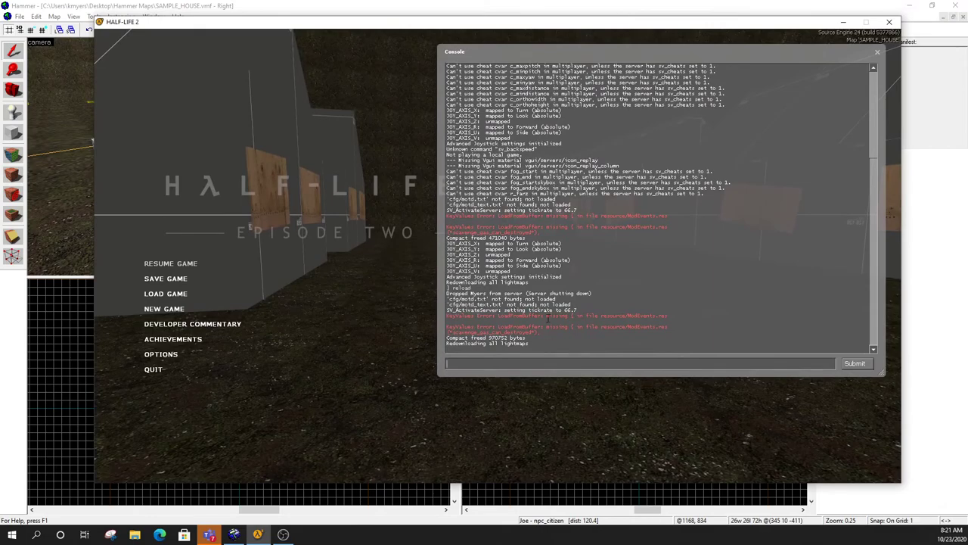
# Switch to Half-Life 2, run the reload console command, and walk around the houses to examine how Joe follows the path
pyautogui.press('Return')
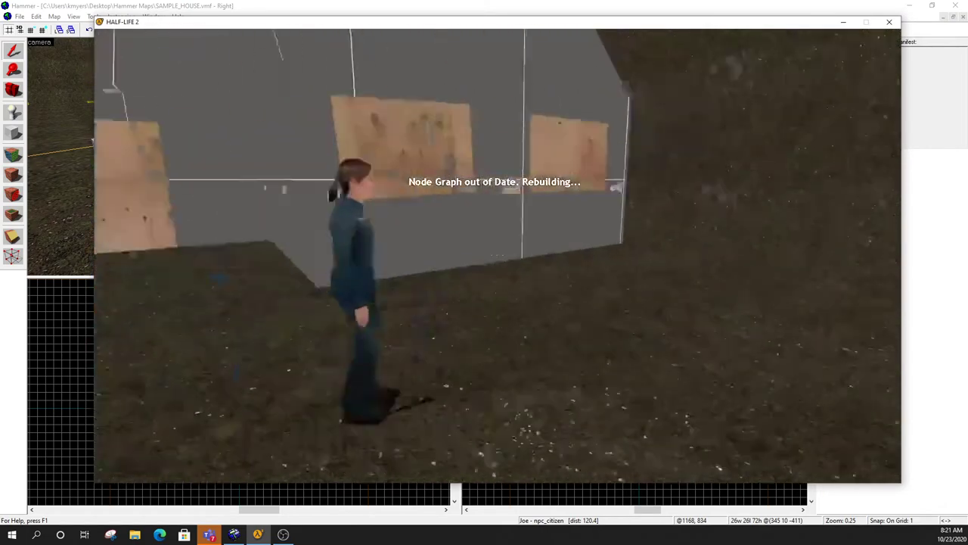
pyautogui.press('w')
pyautogui.press('s')
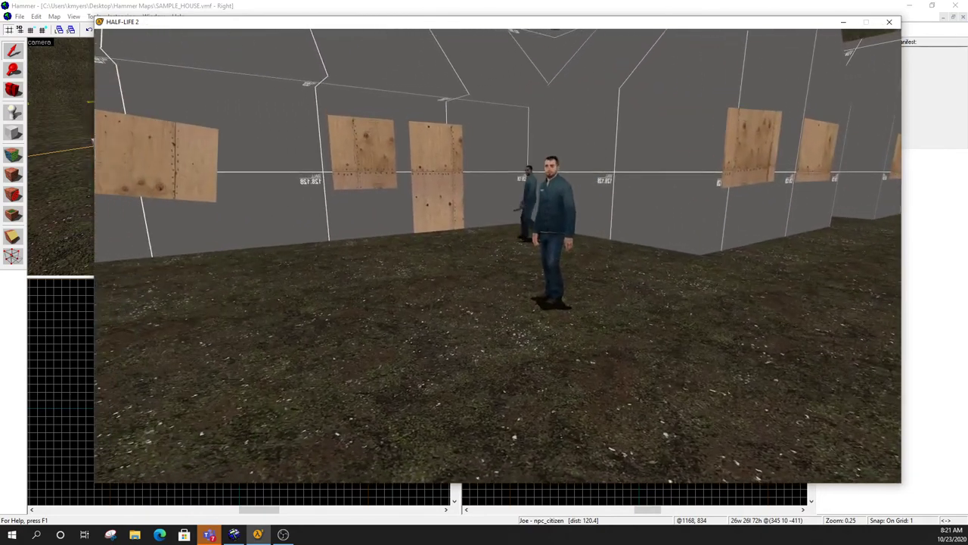
pyautogui.press('a')
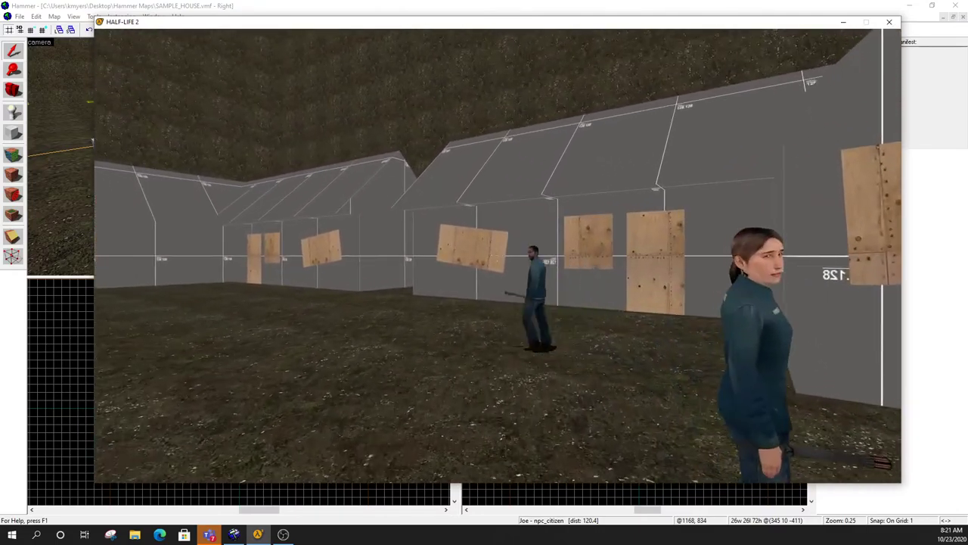
pyautogui.press('w')
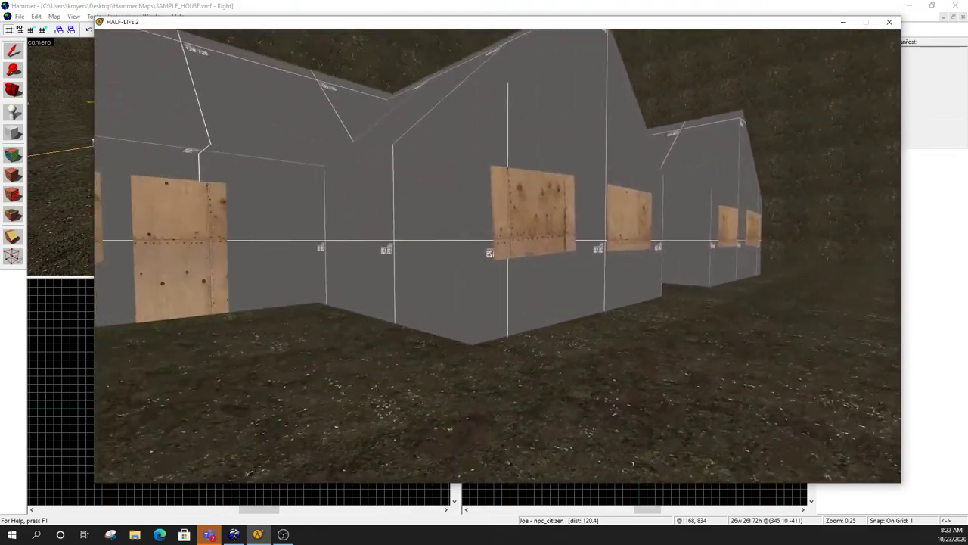
pyautogui.press('d')
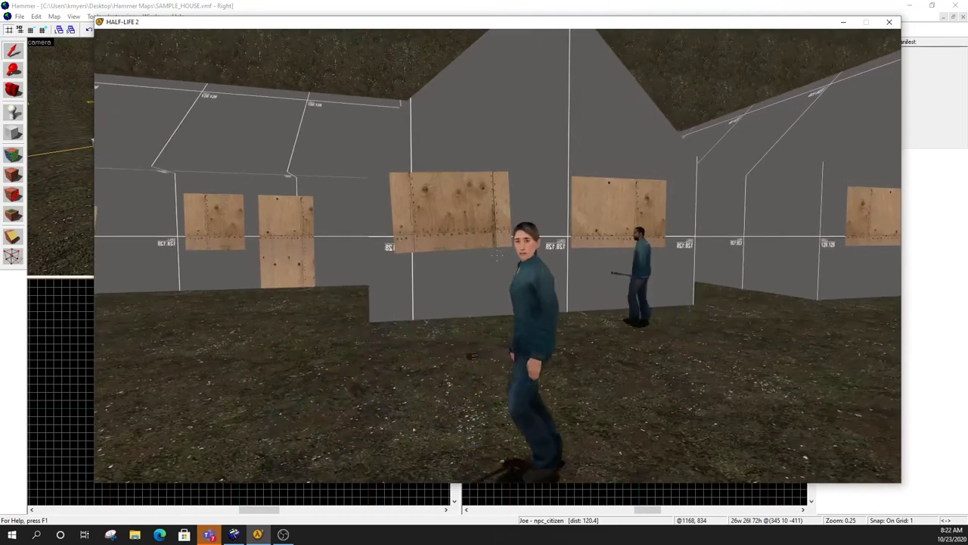
pyautogui.press('w')
pyautogui.press('a')
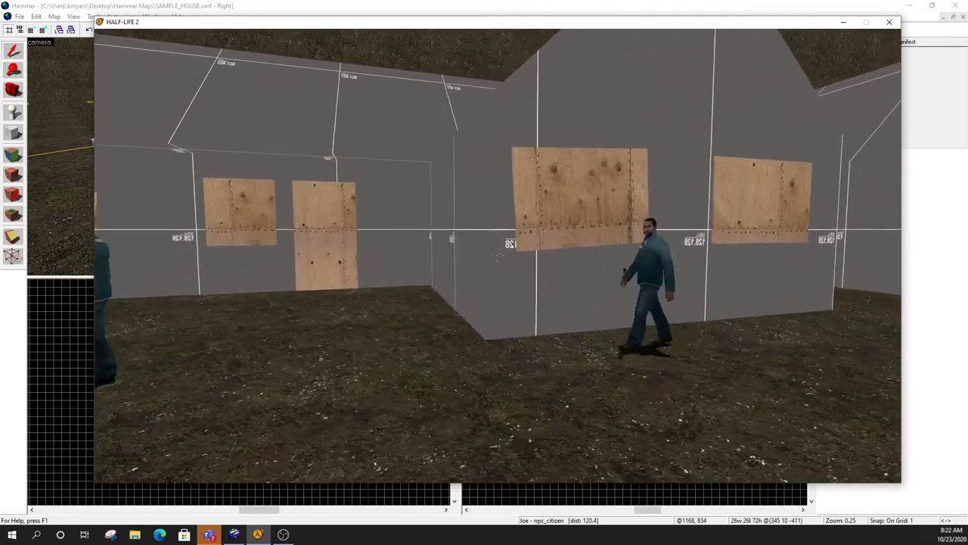
pyautogui.press('a')
pyautogui.press('w')
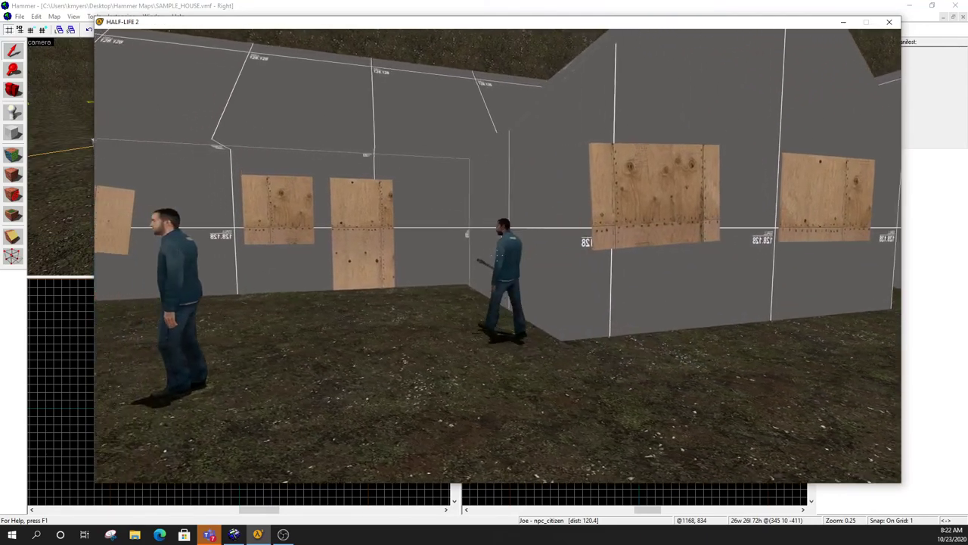
pyautogui.press('`')
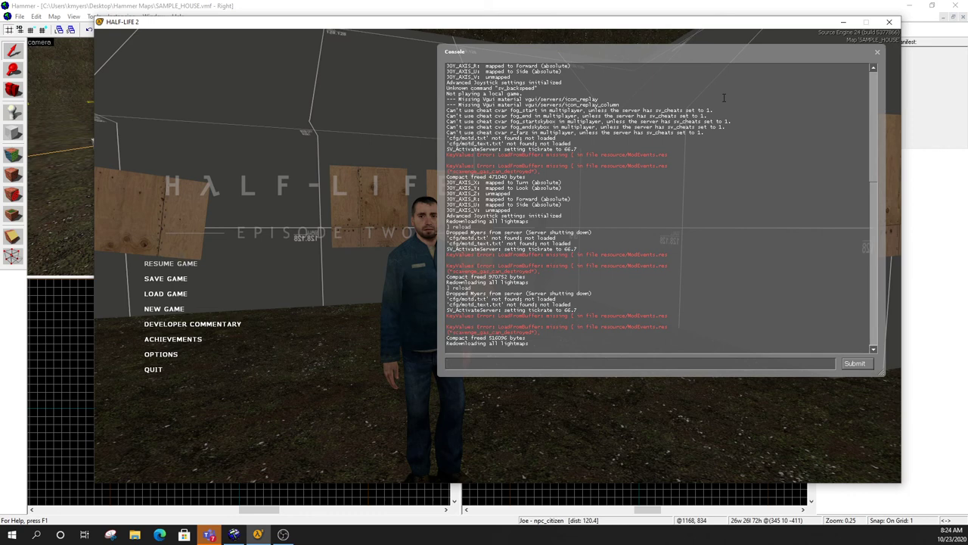
pyautogui.press('Escape')
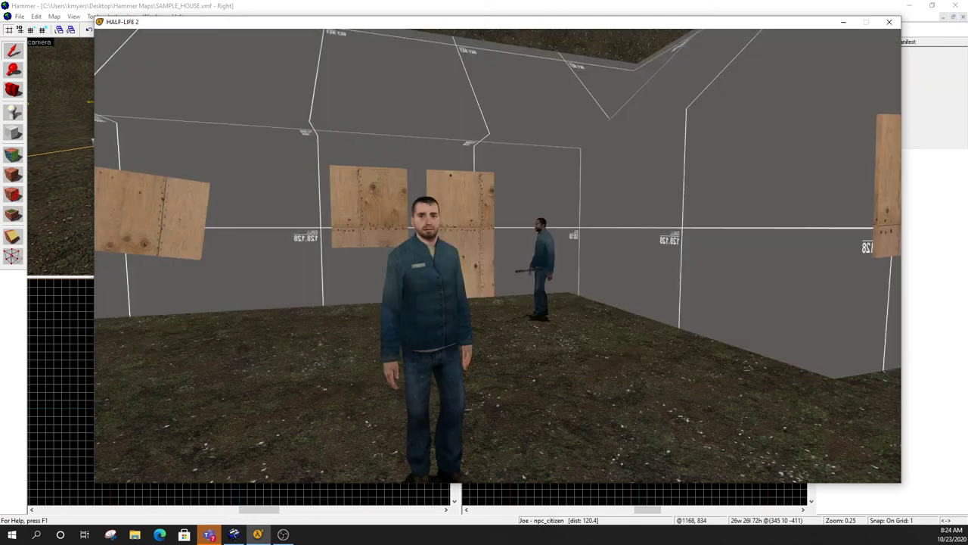
# Pause the game, switch back to Hammer, and inspect the path_corner loop around the citizens from above with nothing selected
pyautogui.press('Escape')
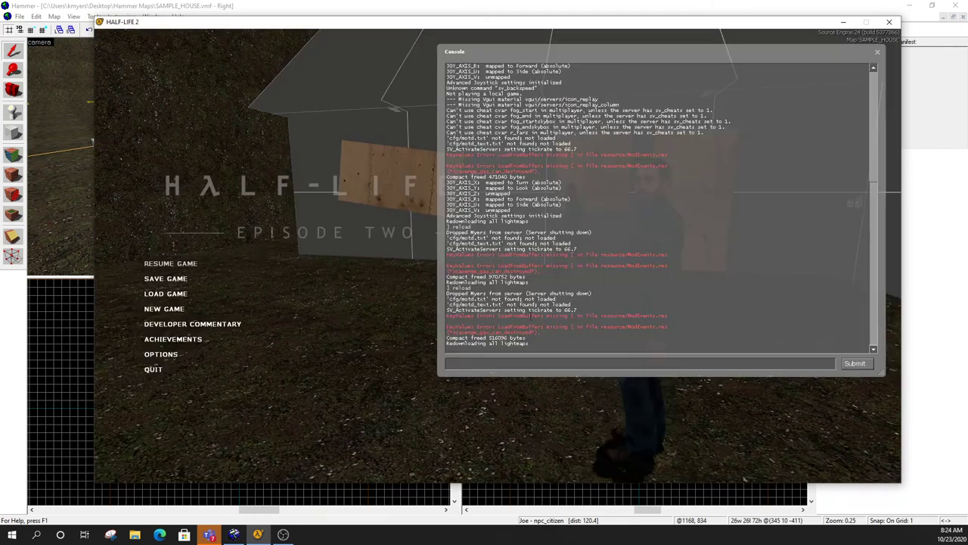
pyautogui.click(389, 5)
pyautogui.press('z')
pyautogui.press('w')
pyautogui.press('w')
pyautogui.press('w')
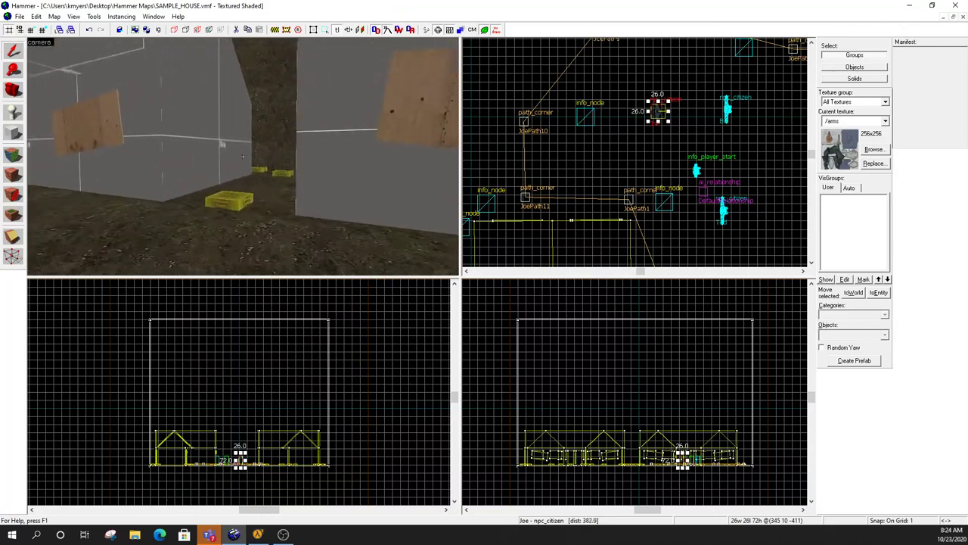
pyautogui.press('w')
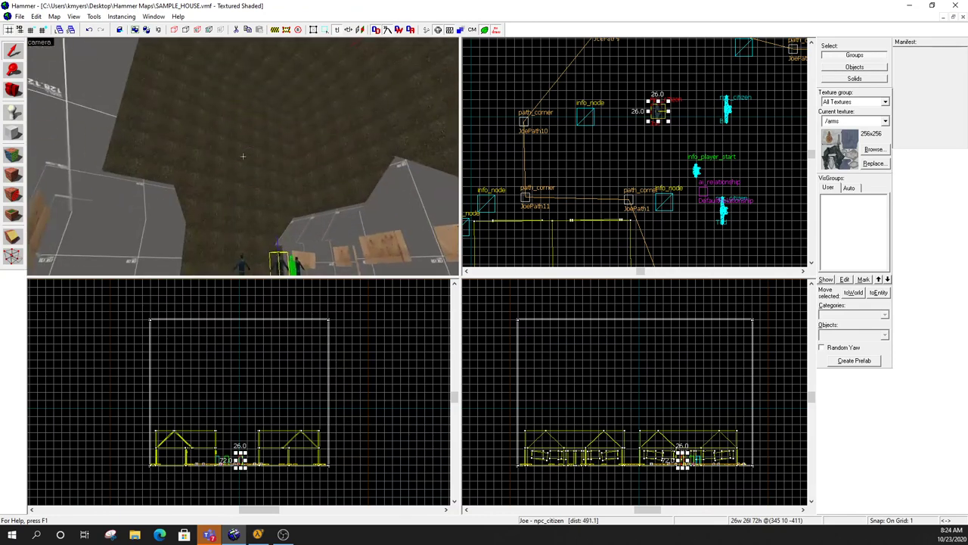
pyautogui.press('s')
pyautogui.press('s')
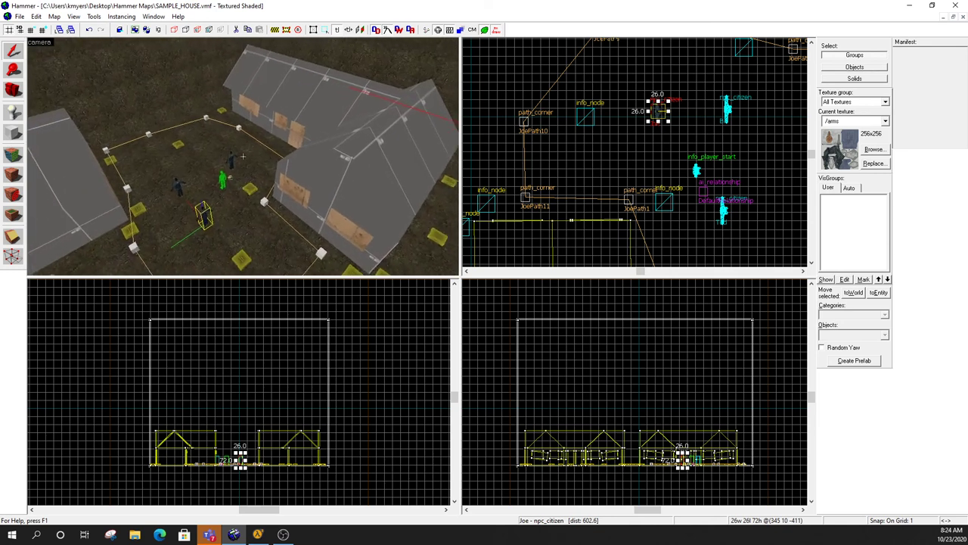
pyautogui.press('Escape')
pyautogui.press('Left')
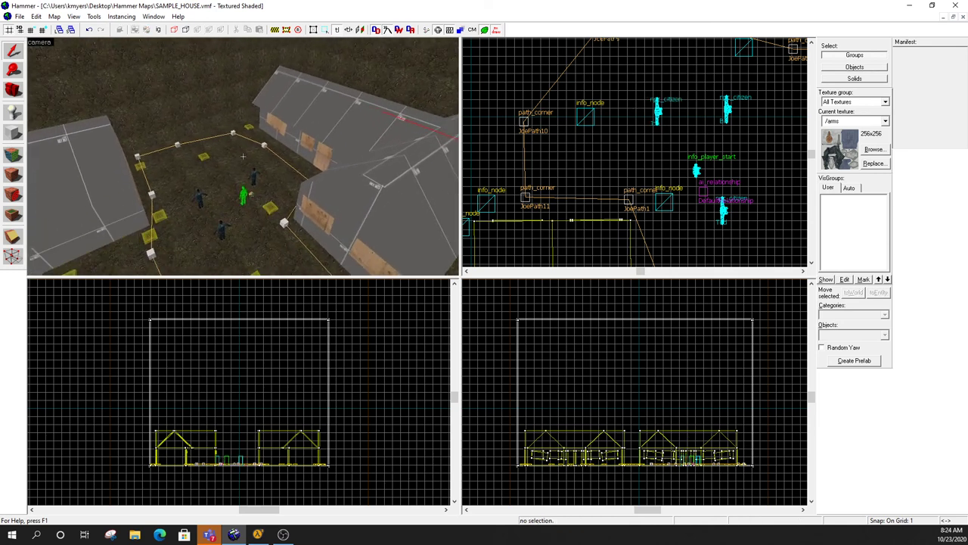